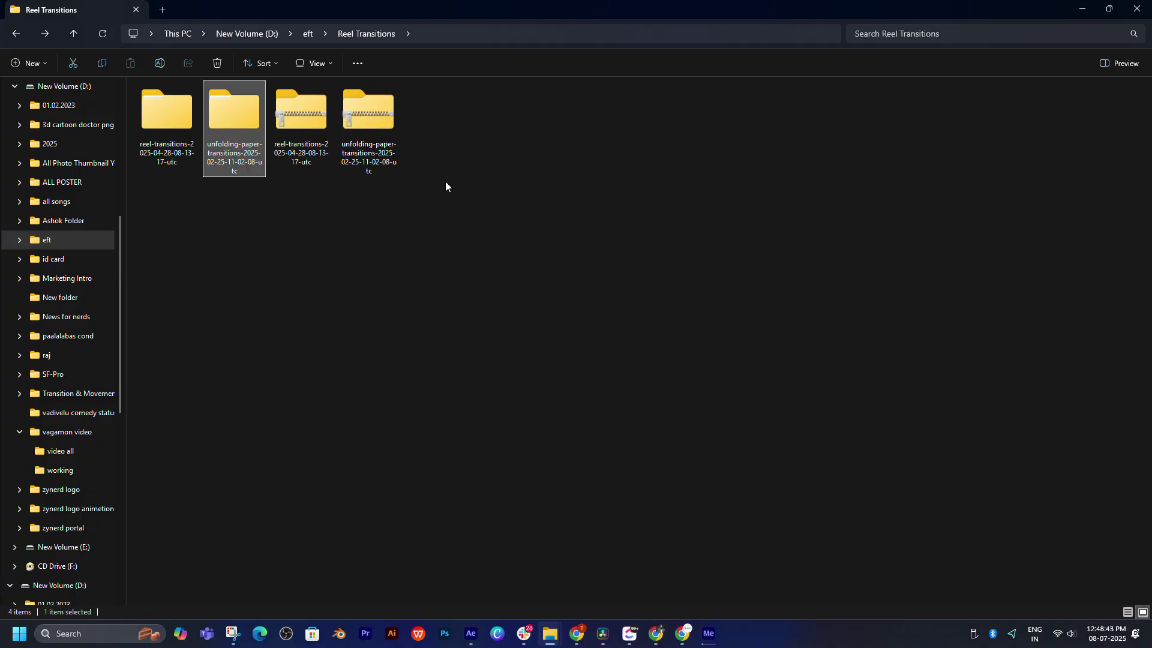
Step: Delete the two zip archives in Reel Transitions and open the Unfolding Paper Transitions (converted) project from the unfolding-paper-transitions folder
key("Delete")
double_click(218, 120)
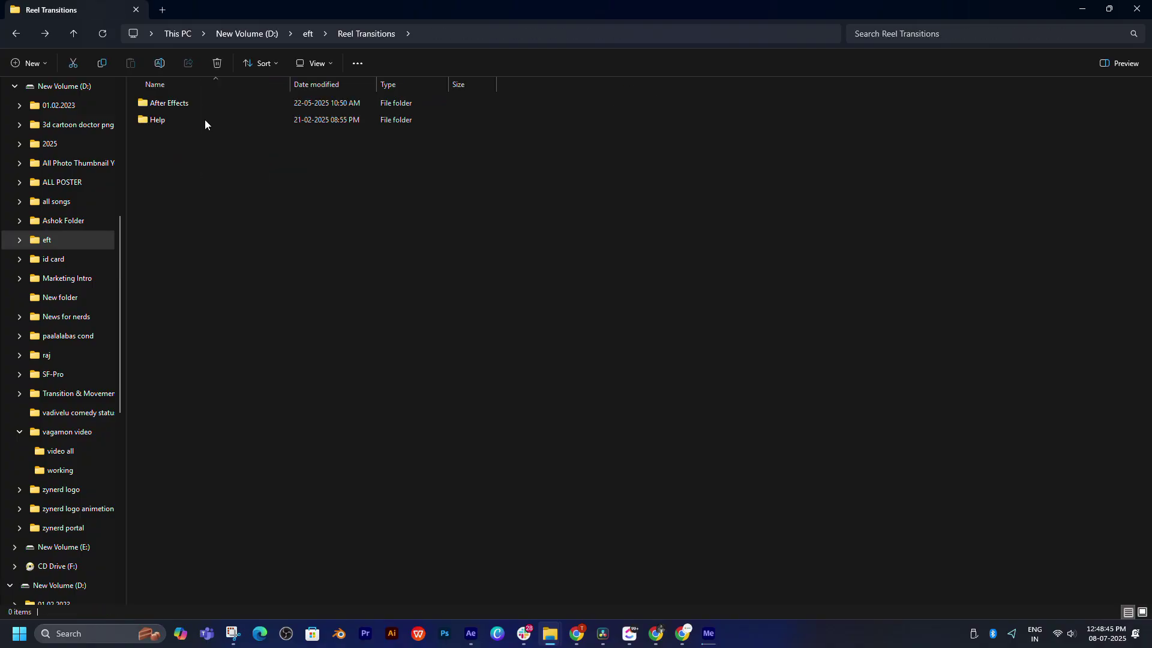
double_click(155, 105)
double_click(178, 123)
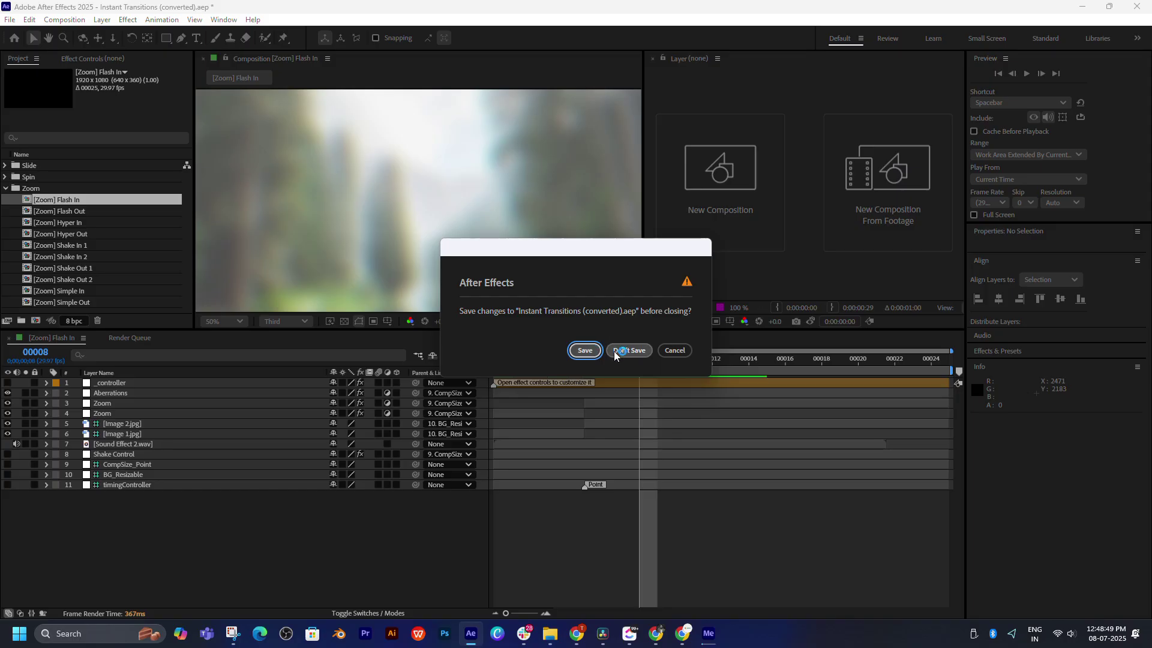
Step: Save the currently loaded project's changes under the name Instant Transitions (converted)
left_click(585, 350)
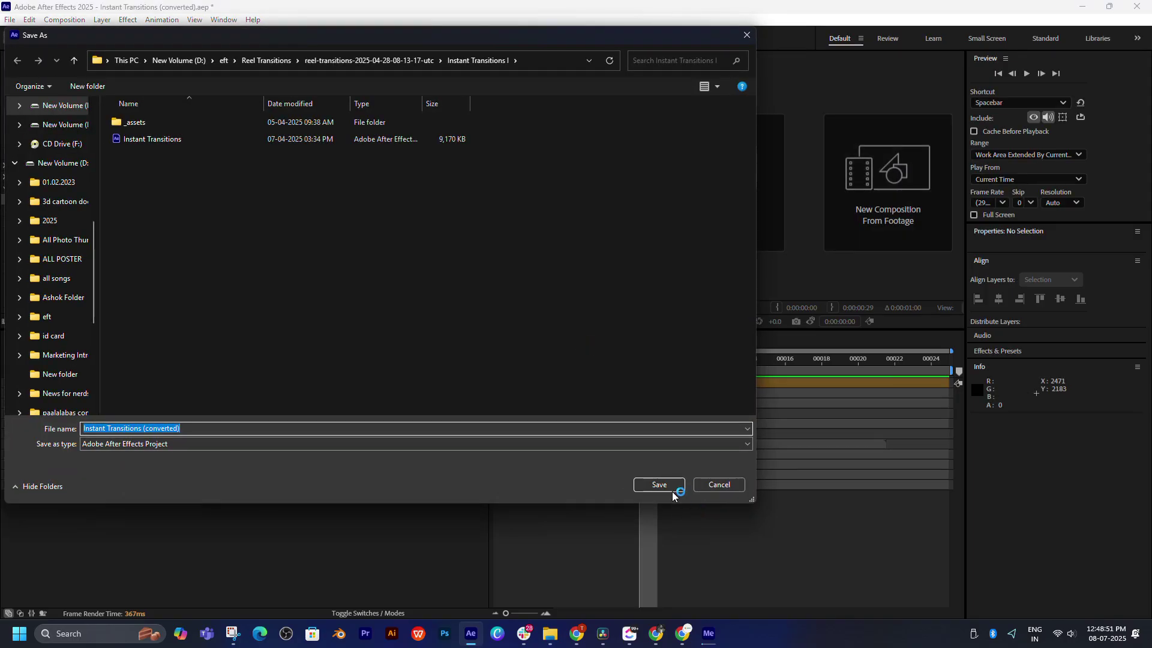
left_click(672, 486)
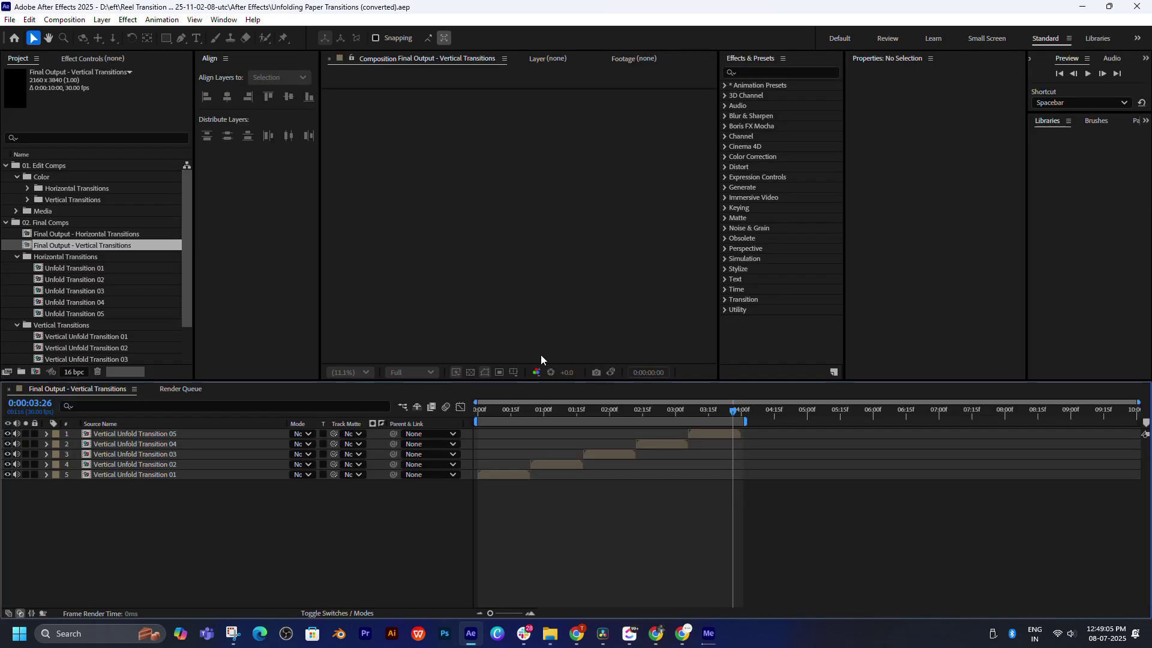
Step: Lower the preview resolution of the Final Output - Vertical Transitions composition to Quarter
left_click(640, 362)
left_click(700, 409)
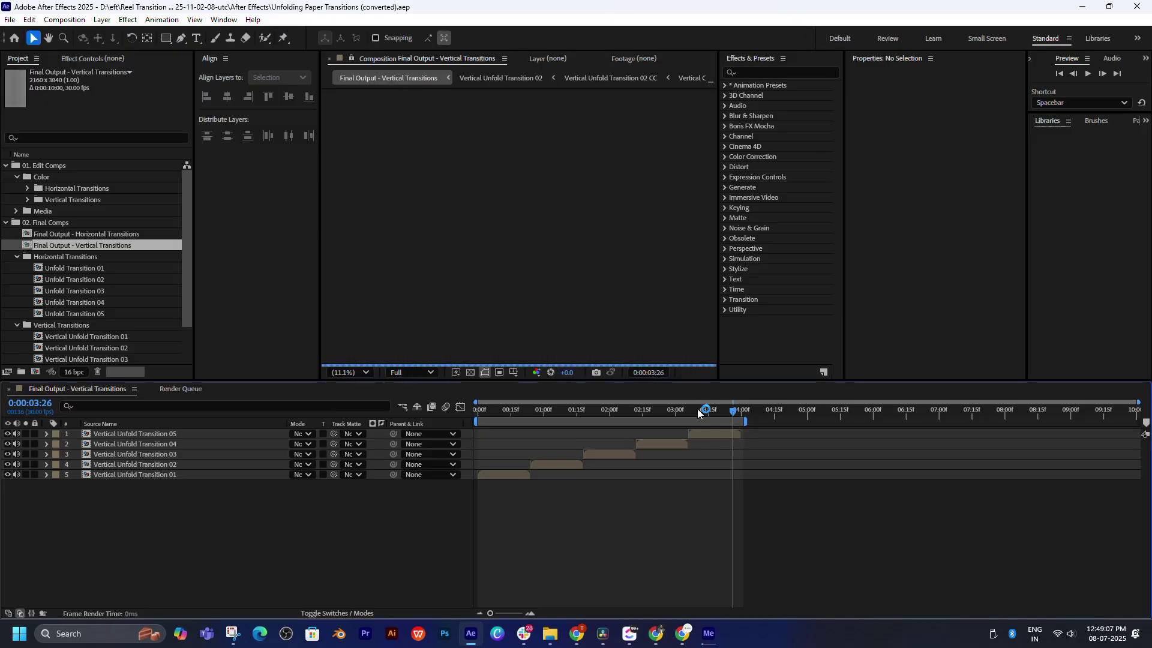
left_click(414, 373)
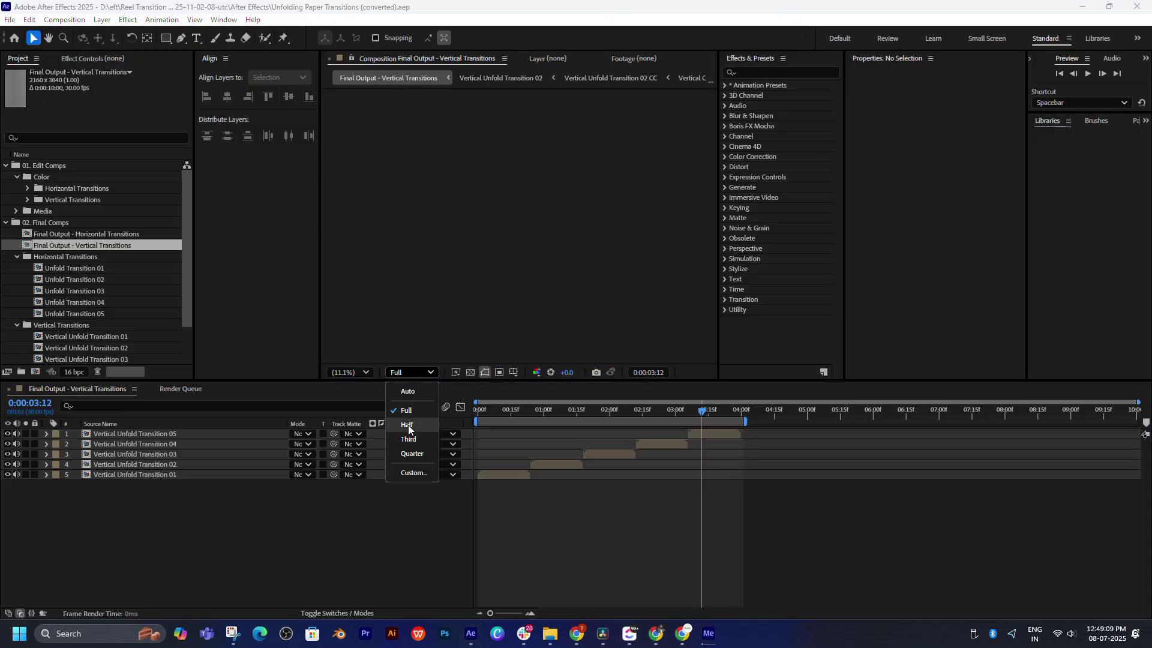
left_click(405, 459)
Step: Open the Vertical Unfold Transition 04 composition and scrub through its frames, ending at frame 10
left_click(646, 409)
double_click(649, 444)
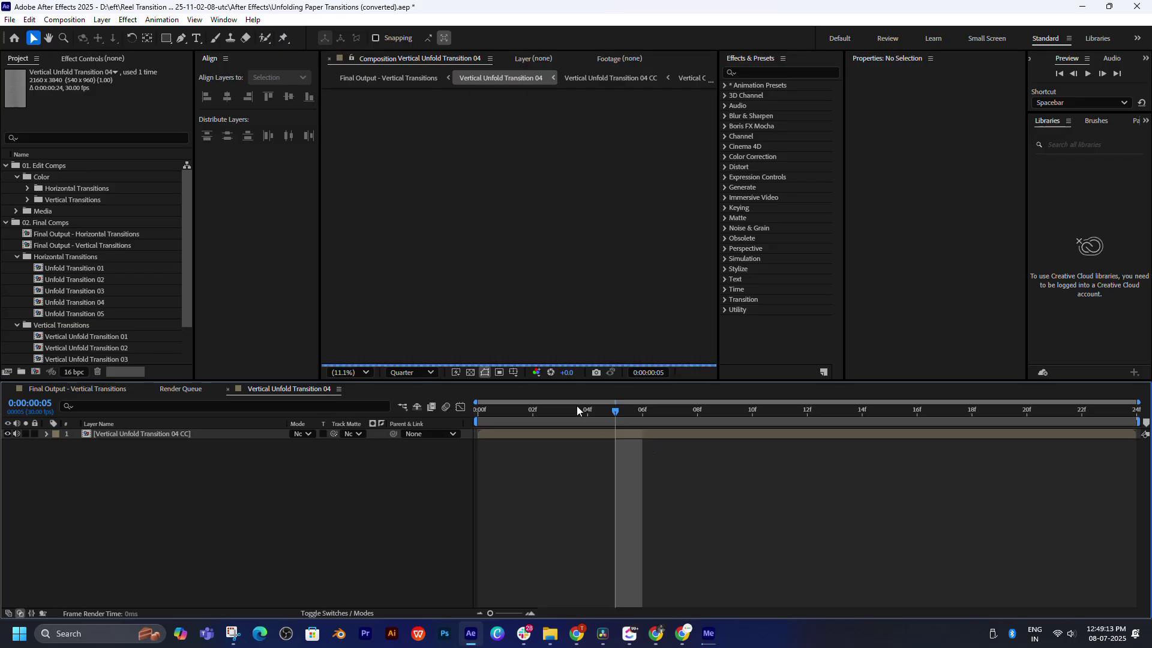
left_click_drag(480, 411, 908, 419)
scroll(75, 268, "down", 3)
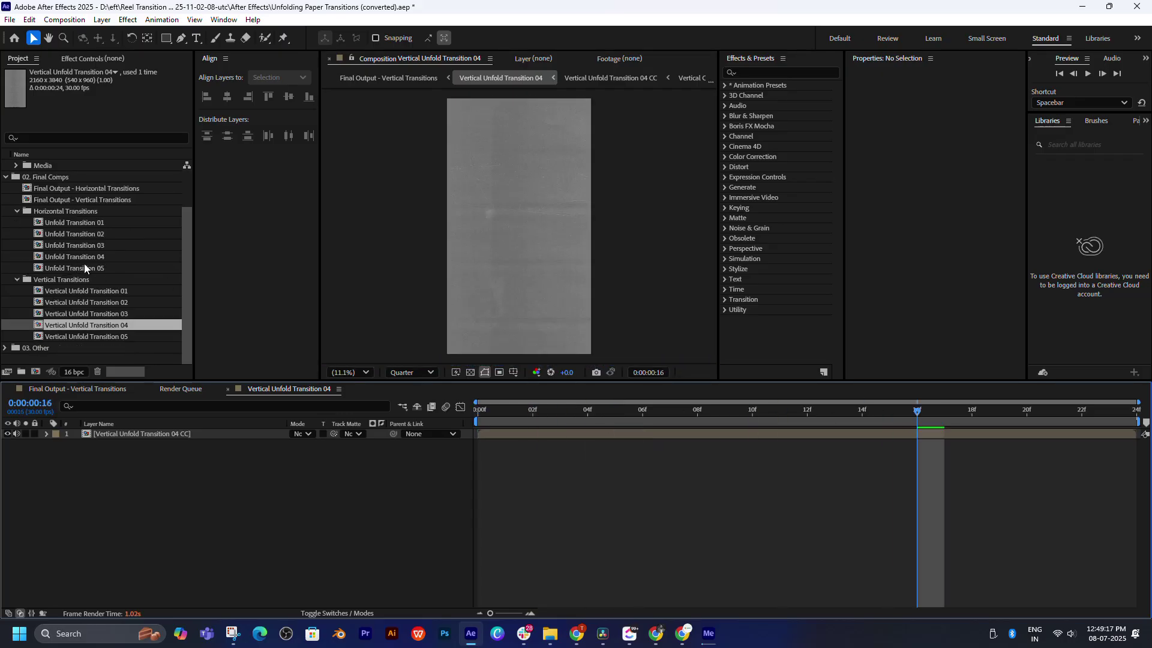
left_click(538, 414)
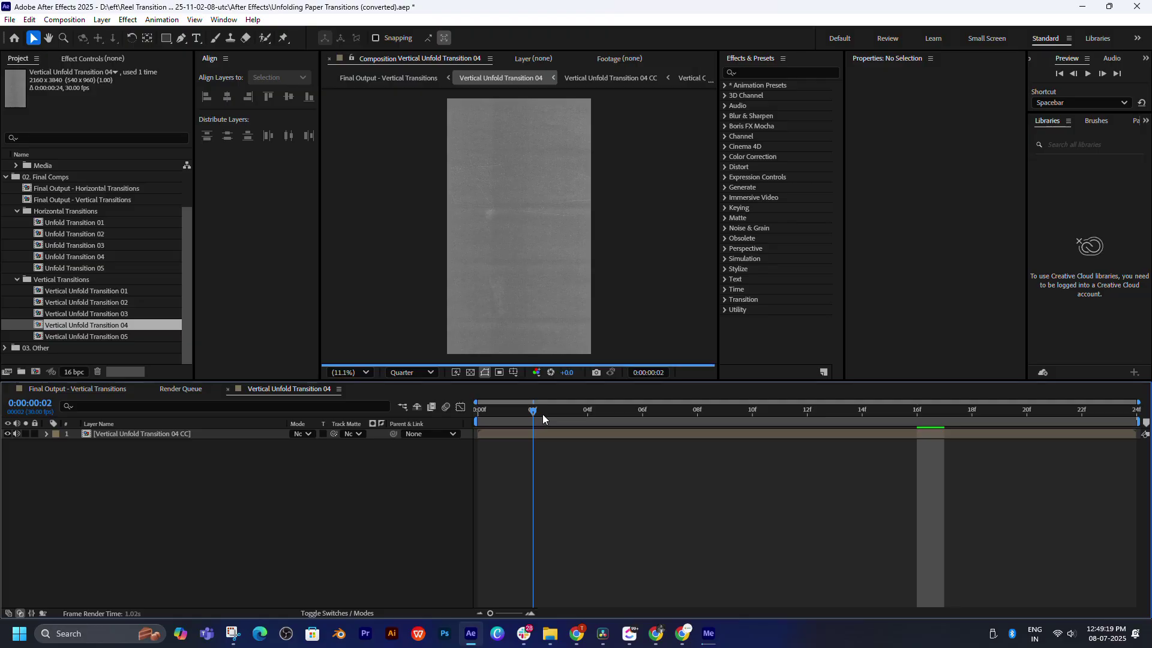
left_click(629, 414)
left_click_drag(649, 412, 761, 417)
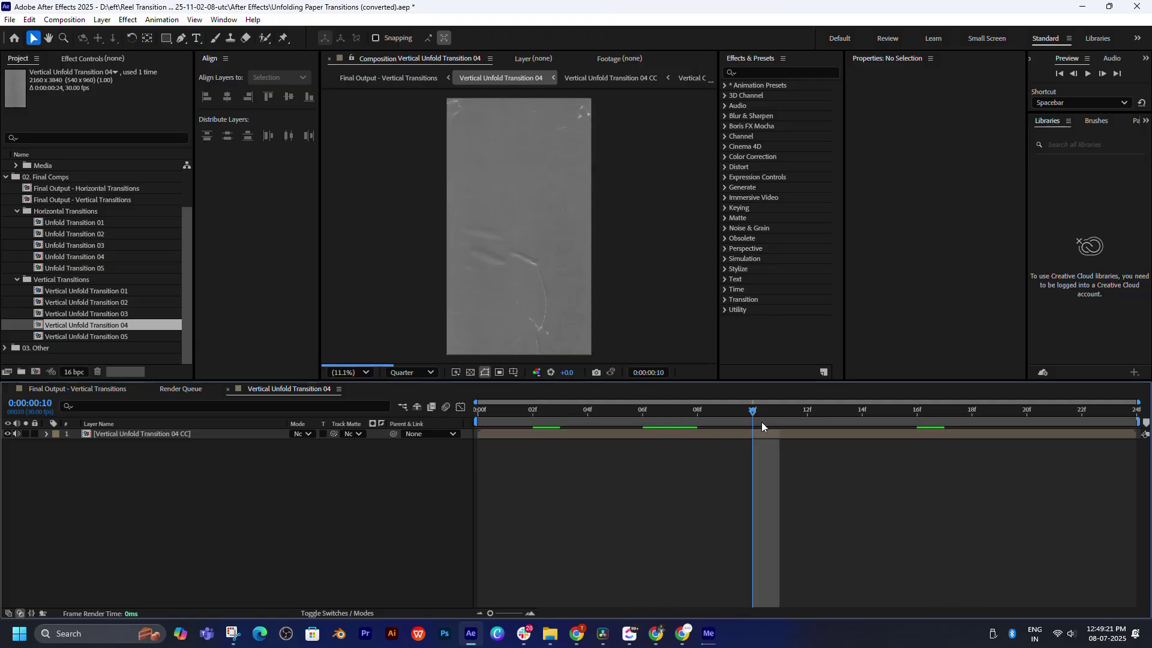
Step: Switch to File Explorer and browse back to the eft folder, then into New folder inside promo
mouse_move(549, 633)
left_click(550, 568)
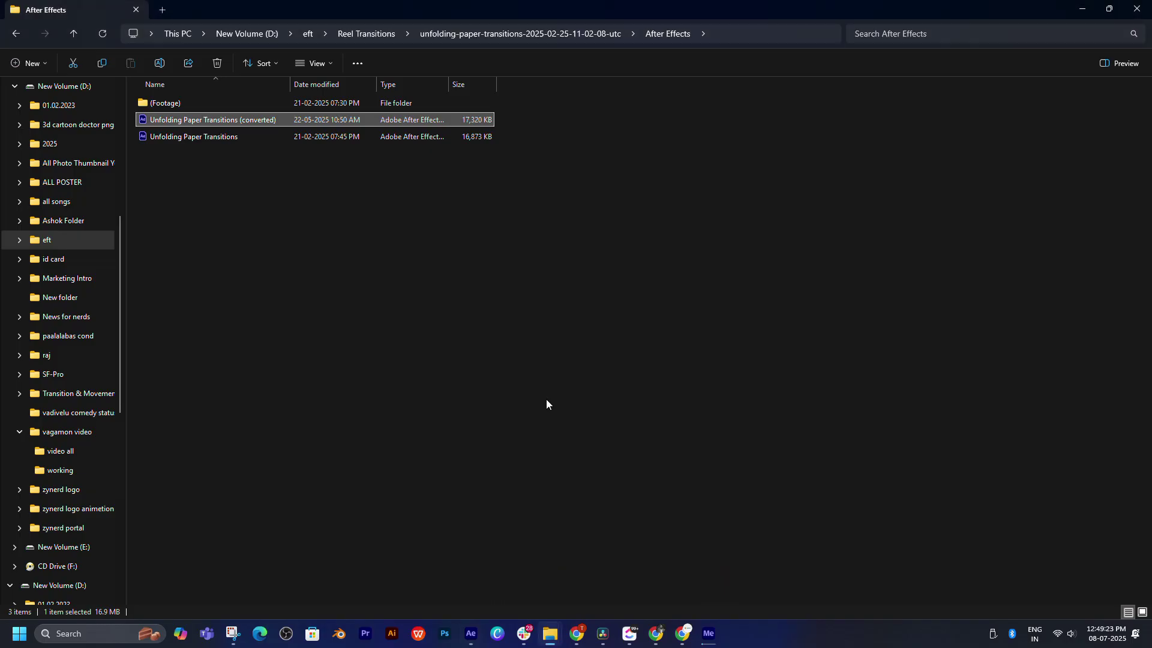
key("alt+Left")
key("alt+Left")
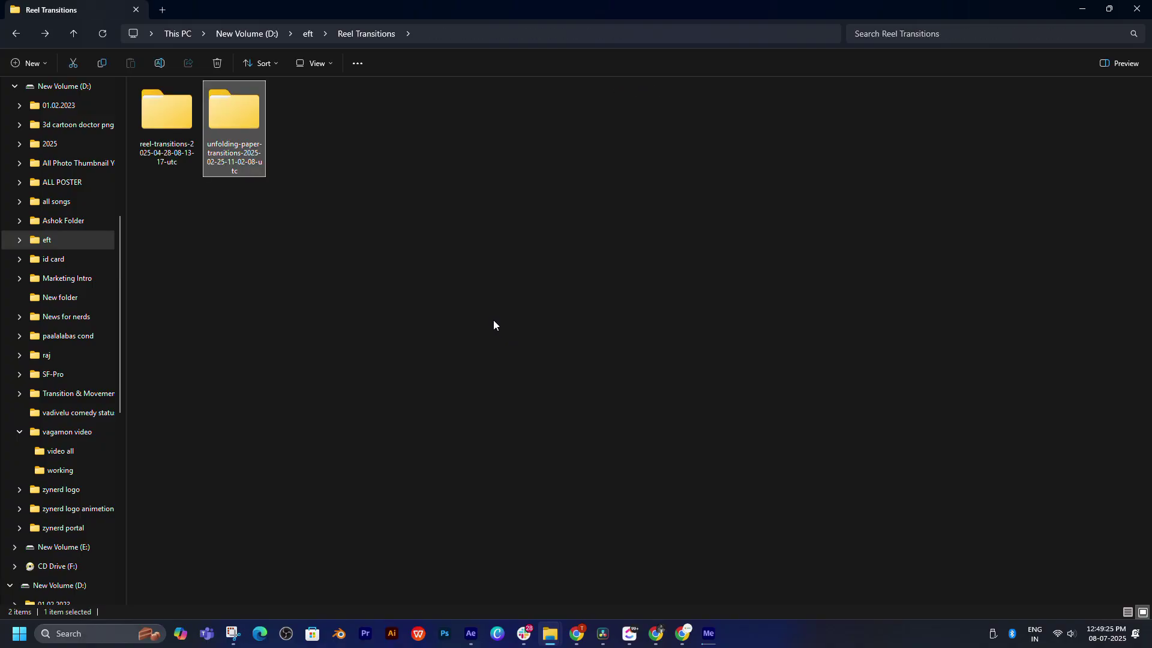
key("alt+Left")
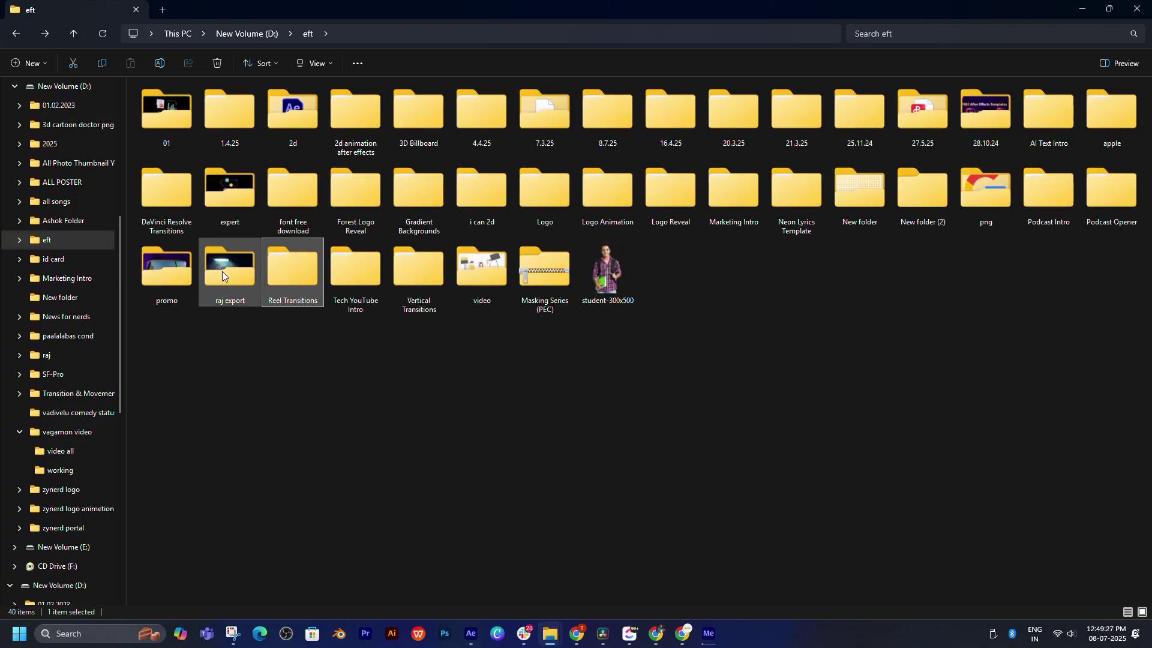
double_click(179, 274)
left_click(221, 314)
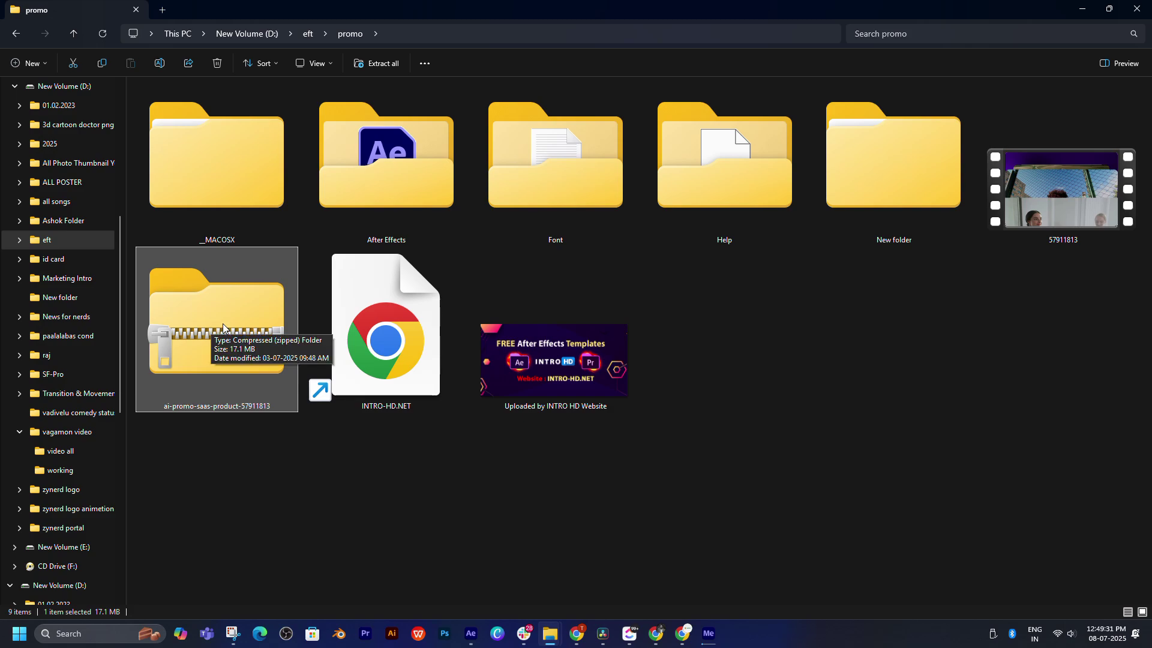
left_click(678, 344)
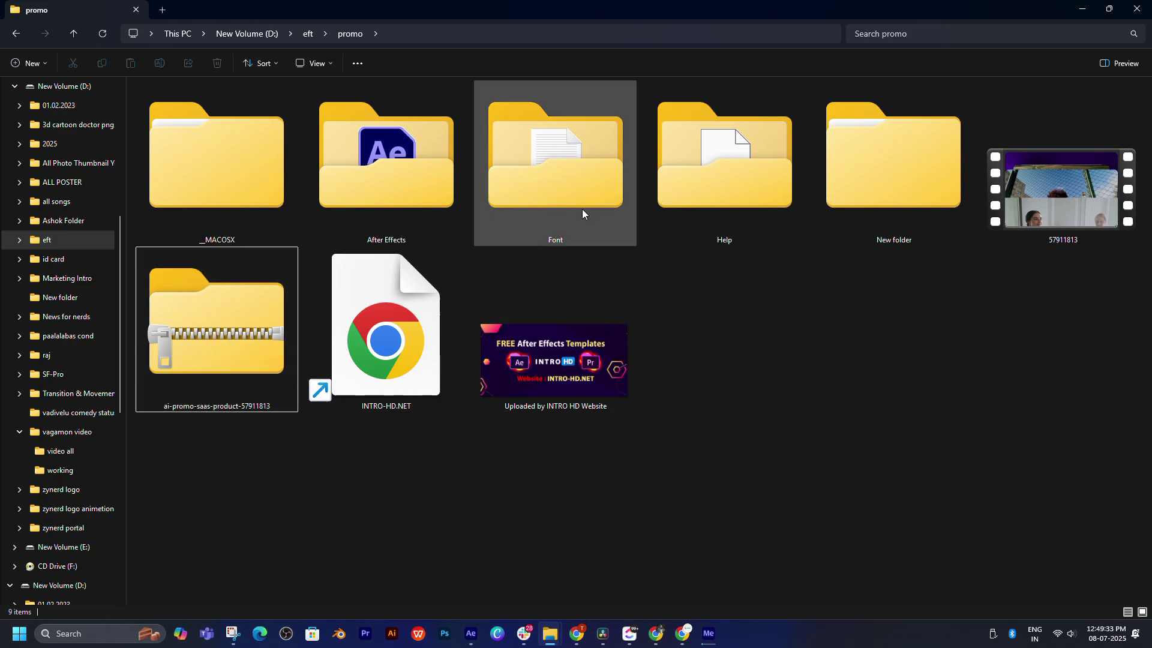
double_click(864, 185)
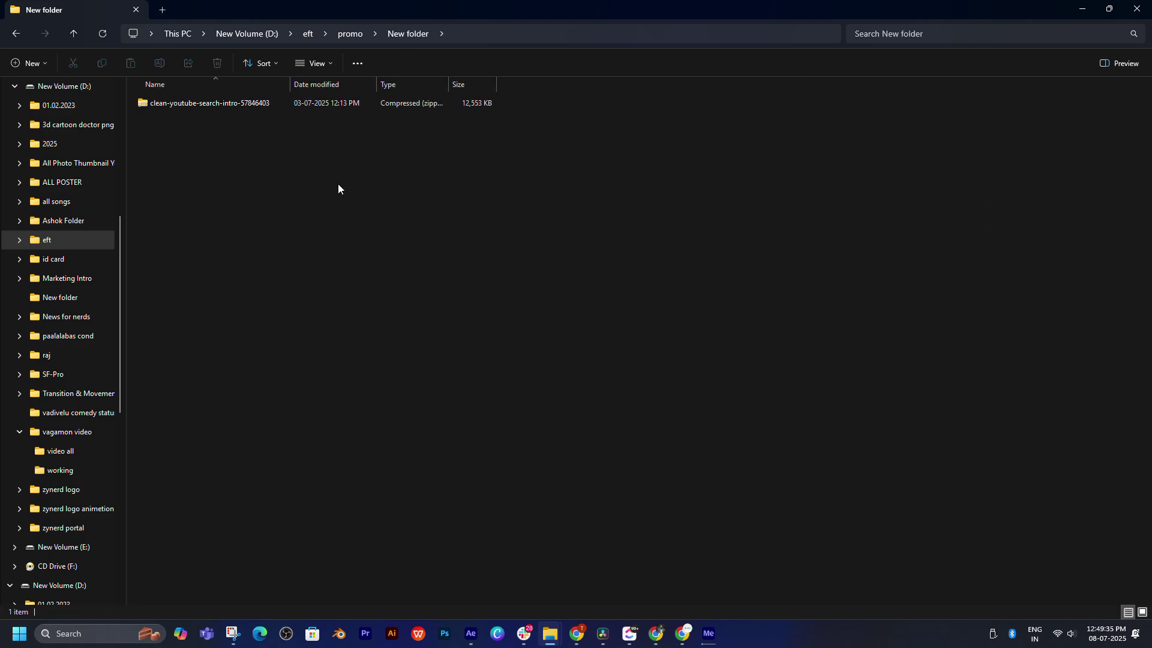
Step: Extract the clean-youtube-search-intro-57846403 archive into its current folder and show the contents as large icons
left_click(230, 104)
right_click(229, 103)
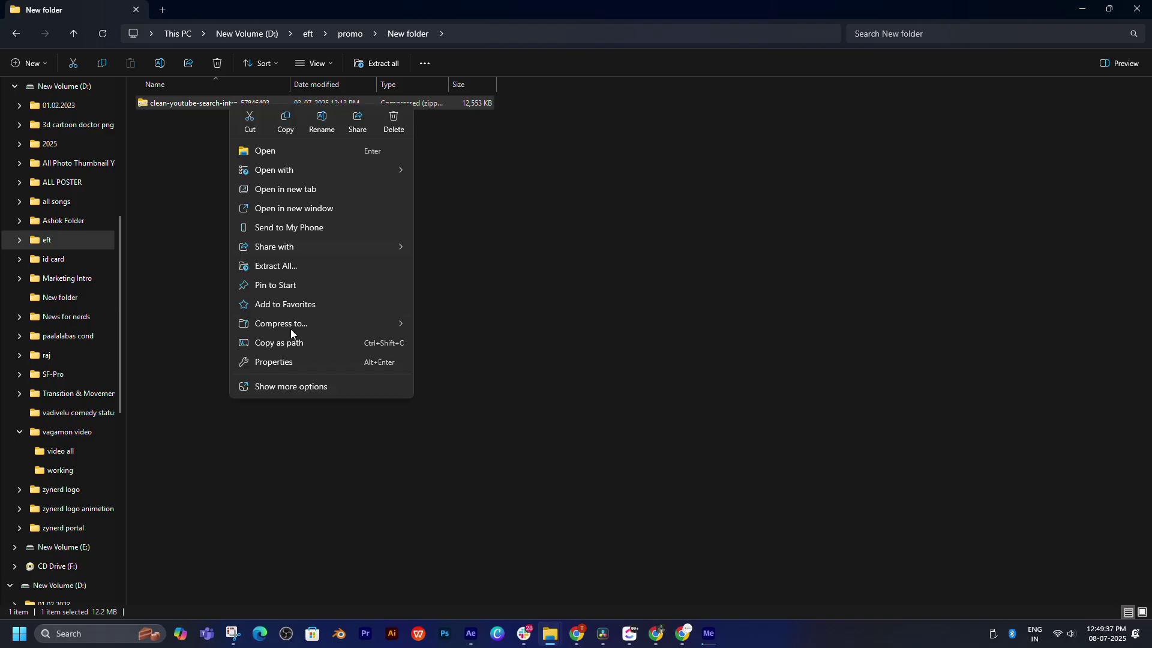
left_click(279, 390)
left_click(301, 264)
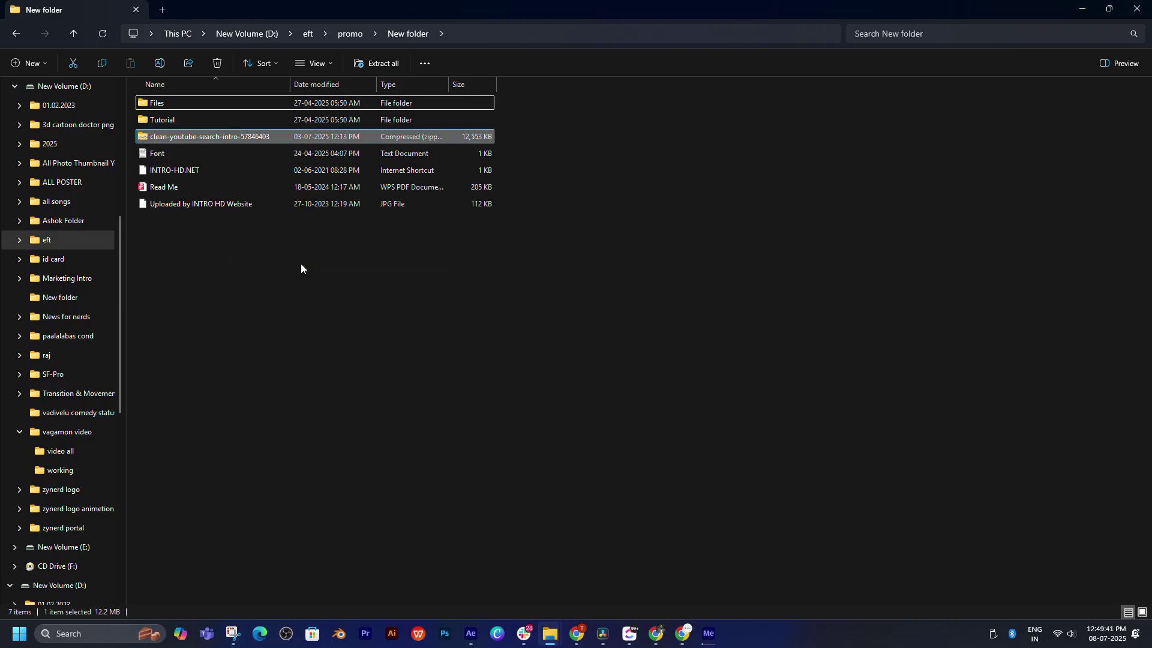
left_click(1143, 613)
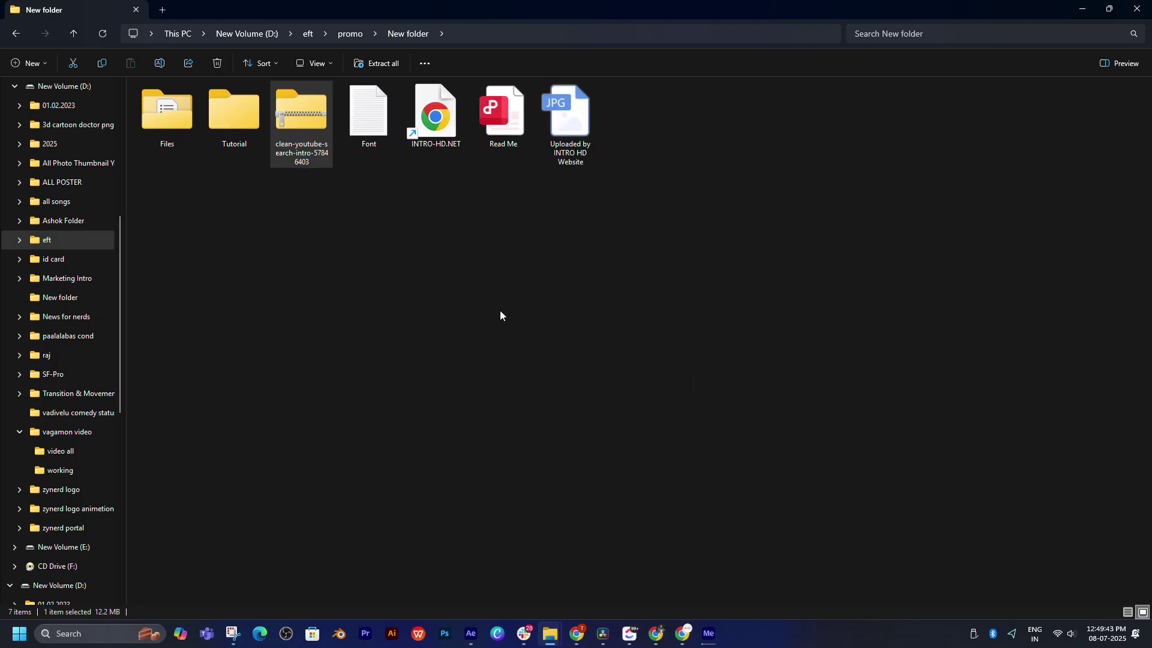
Step: Inspect the extracted Tutorial and Files folders and skim through the Tutorial video
double_click(230, 113)
key("alt+Left")
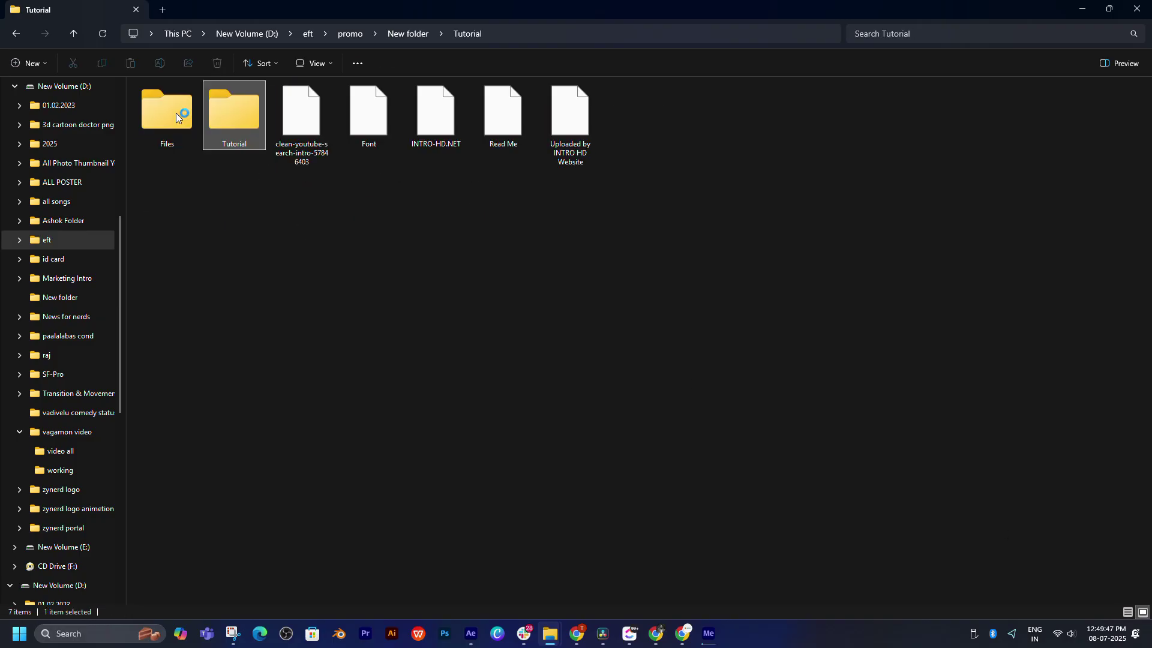
double_click(175, 113)
key("alt+Left")
double_click(228, 111)
double_click(167, 116)
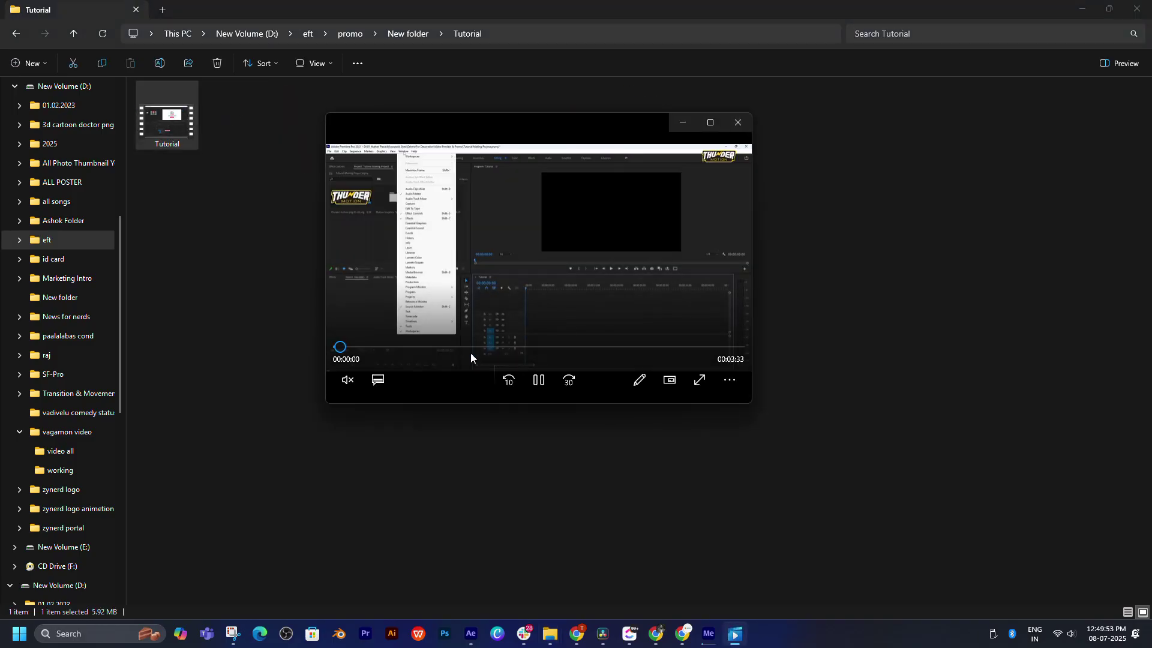
left_click_drag(471, 351, 530, 353)
left_click(628, 348)
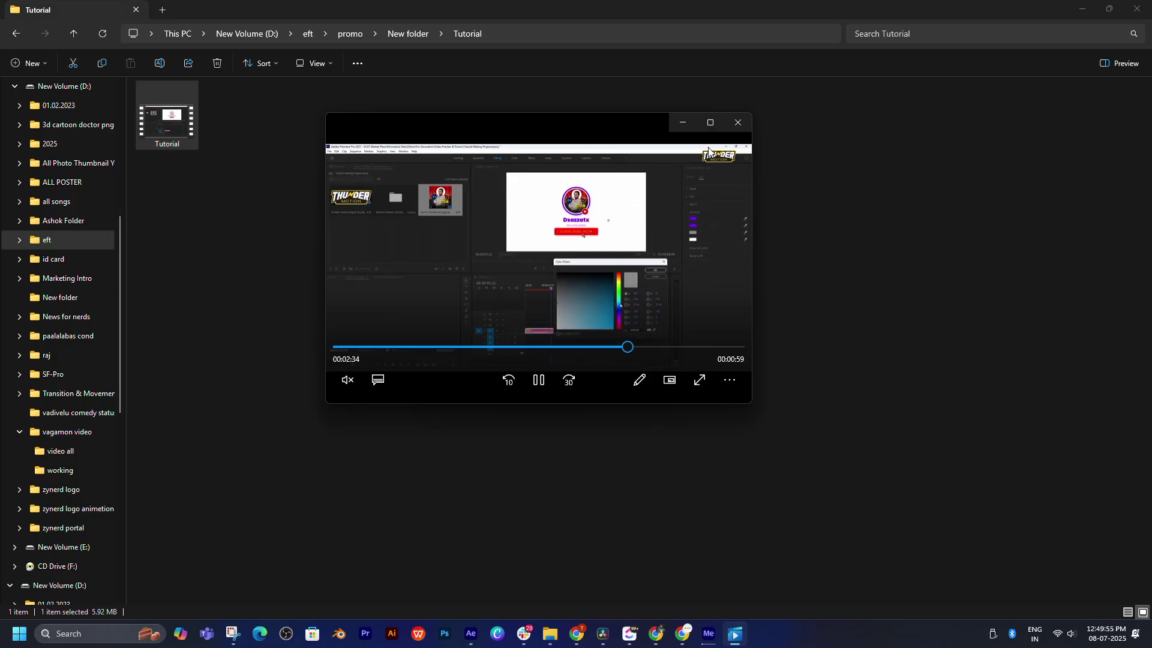
left_click(737, 123)
Step: Return to the promo folder and delete New folder with its extracted contents
key("alt+Left")
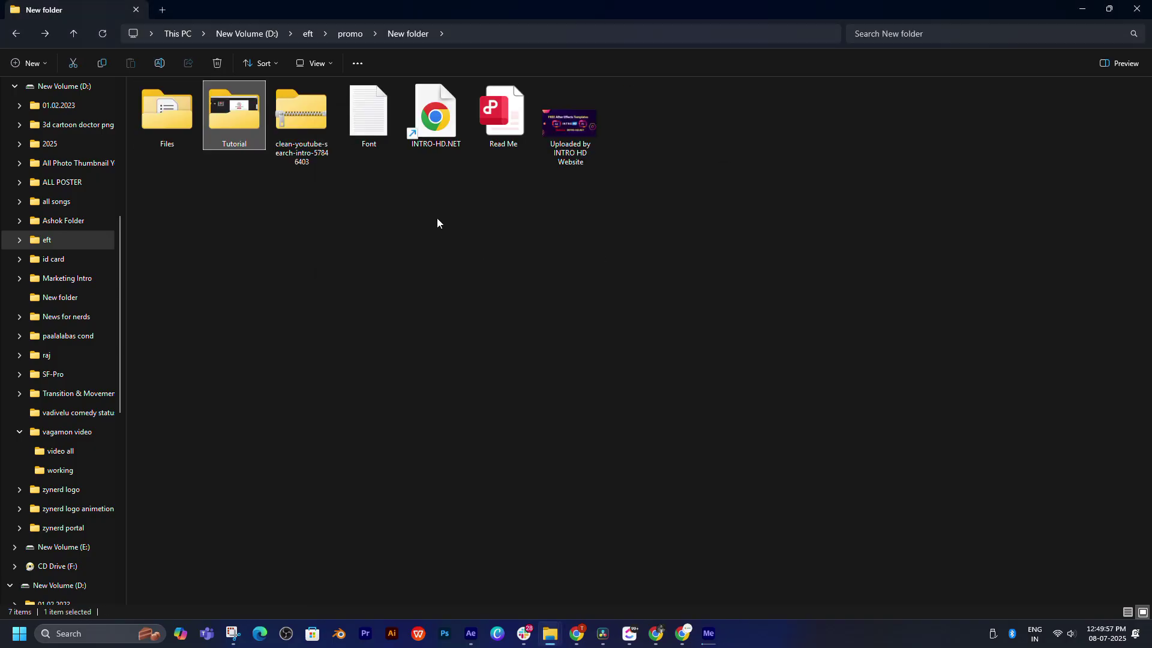
left_click(329, 135)
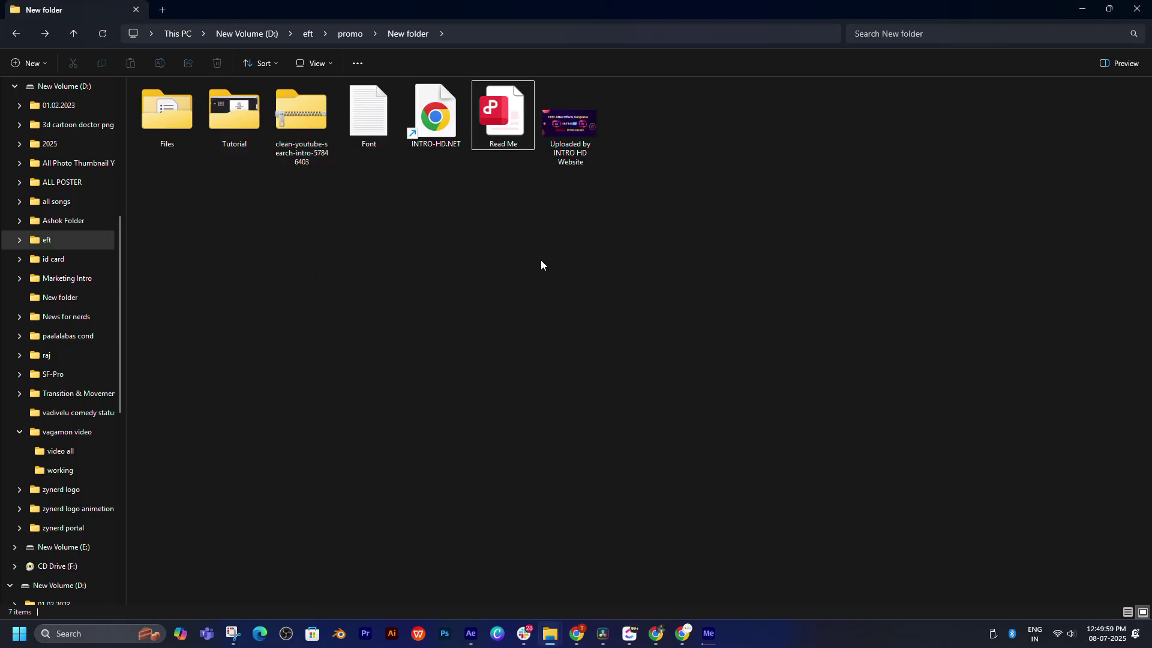
key("alt+Left")
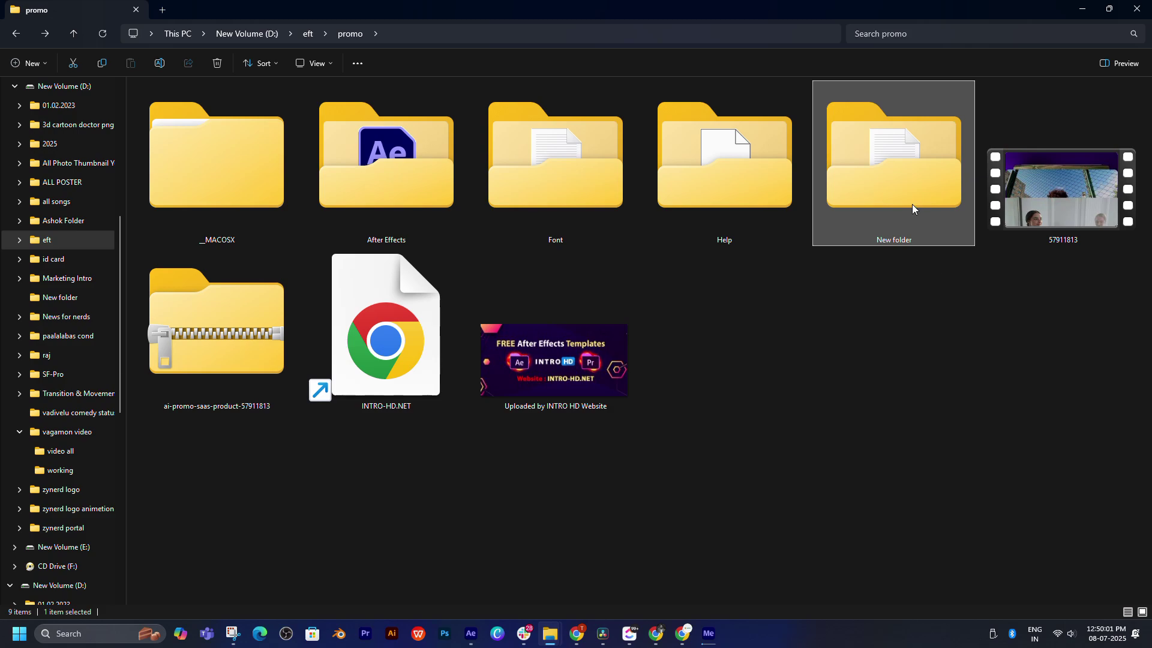
key("Delete")
Step: Look through the contents of the ai-promo-saas-product-57911813 archive and return to the eft folder
left_click(1111, 194)
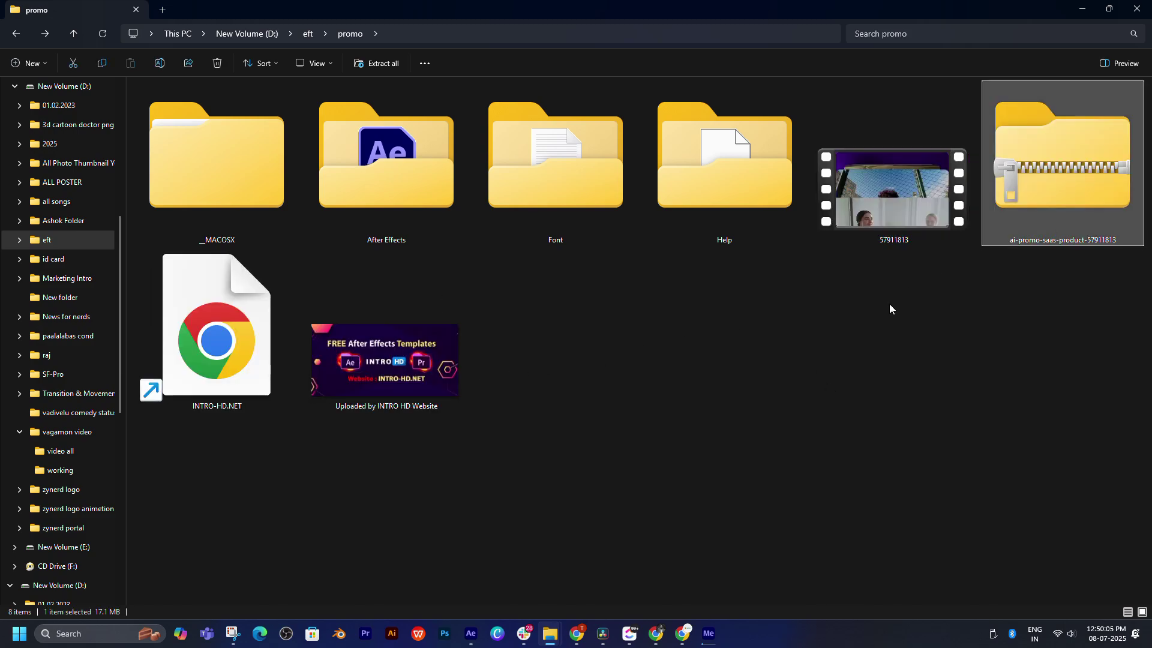
double_click(1055, 178)
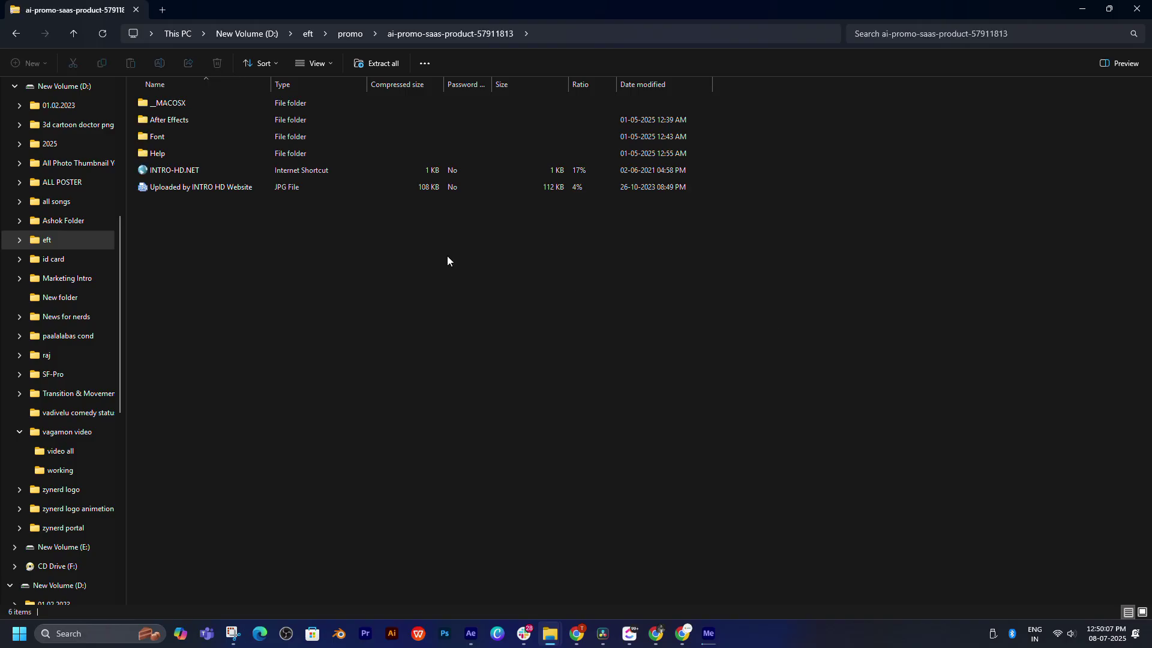
key("alt+Left")
double_click(1107, 181)
key("alt+Up")
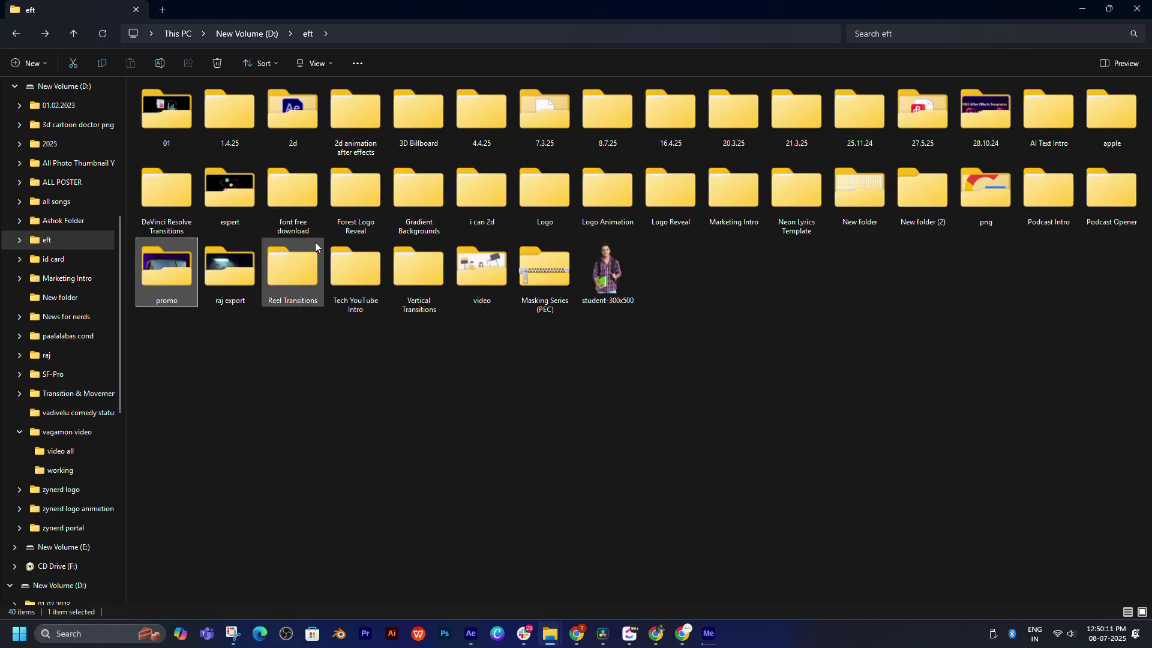
Step: Open the podcast (converted) project from Podcast Opener's podcast folder, saving the changes to the Unfolding Paper Transitions (converted) project
double_click(1130, 207)
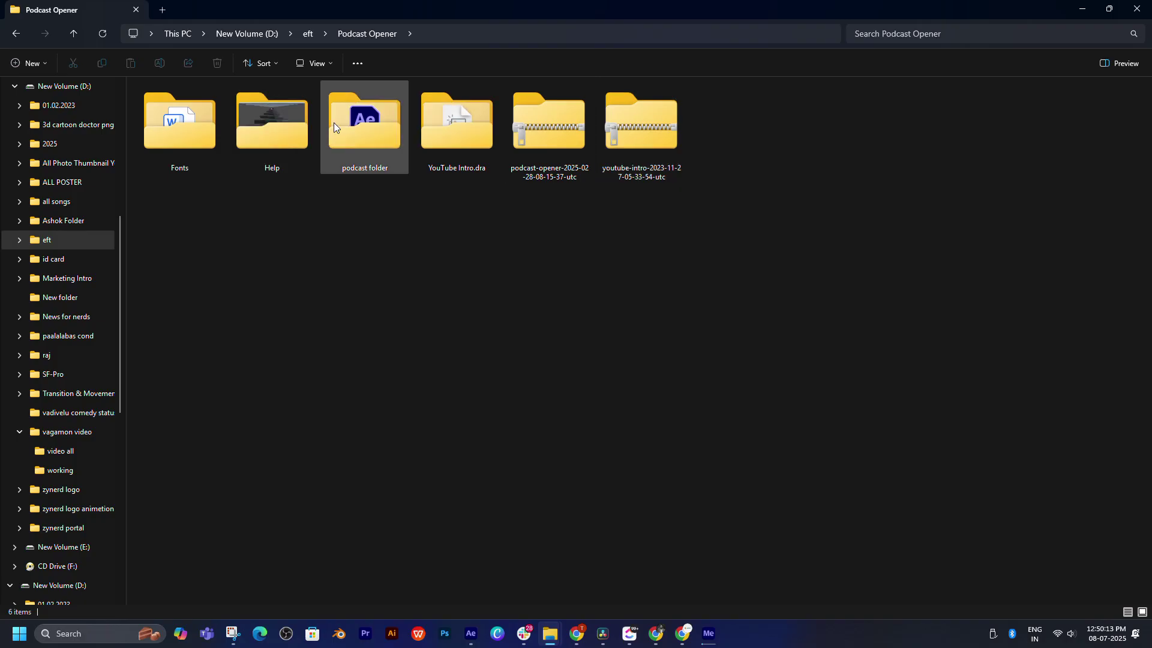
left_click(391, 125)
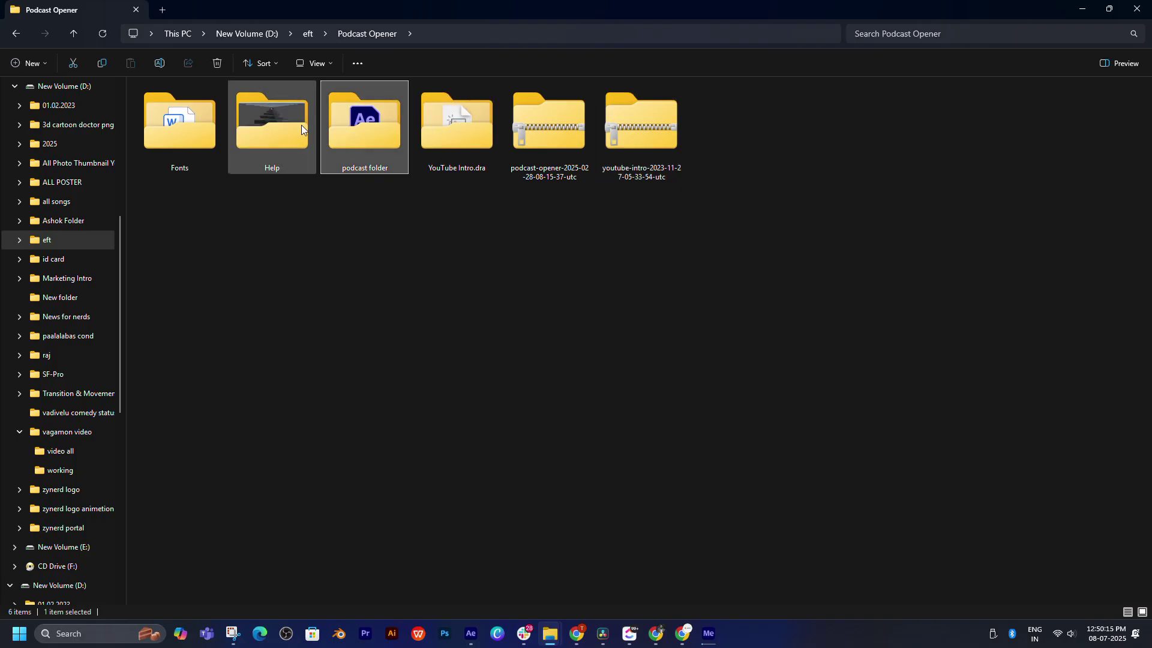
double_click(361, 121)
left_click(172, 138)
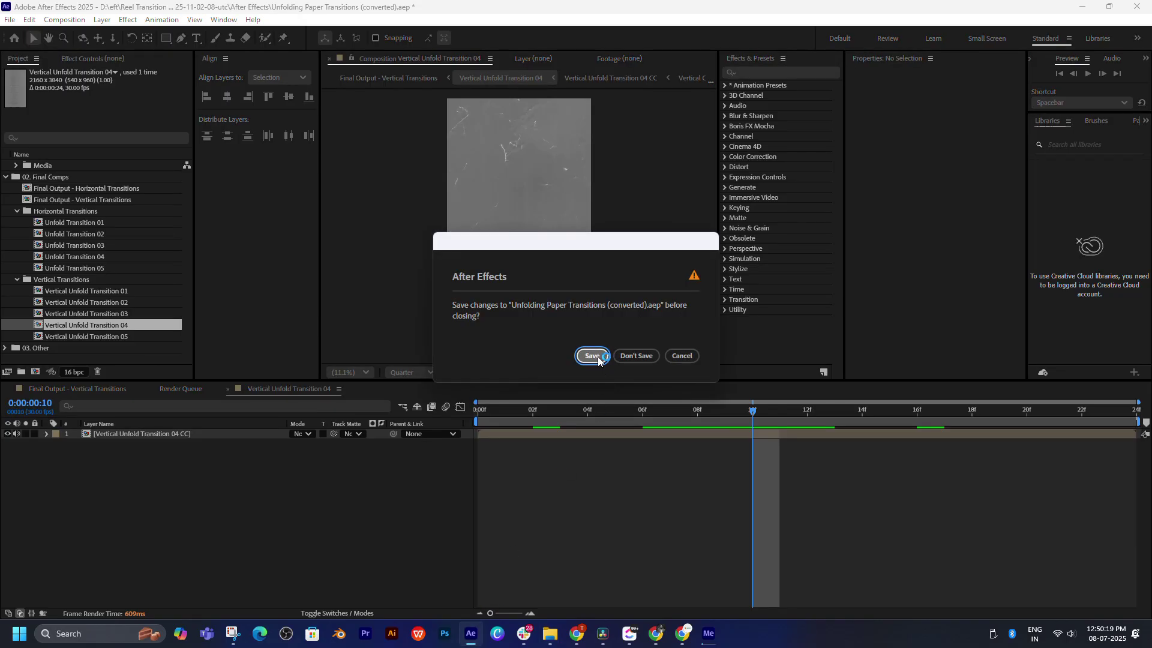
left_click(592, 356)
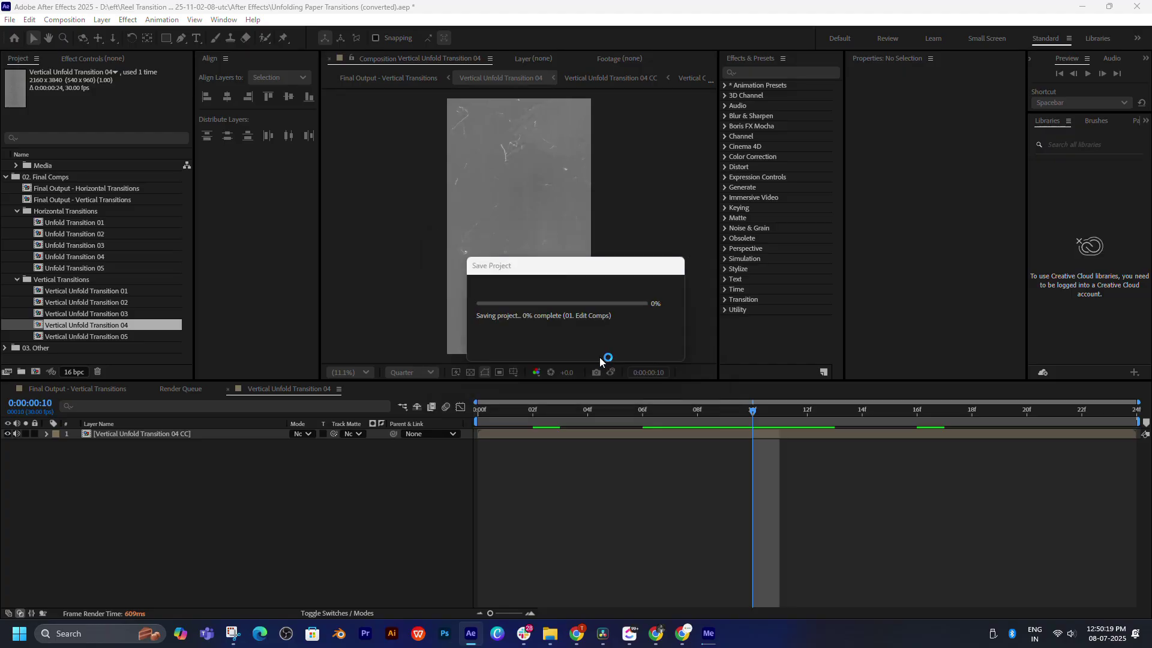
left_click(714, 636)
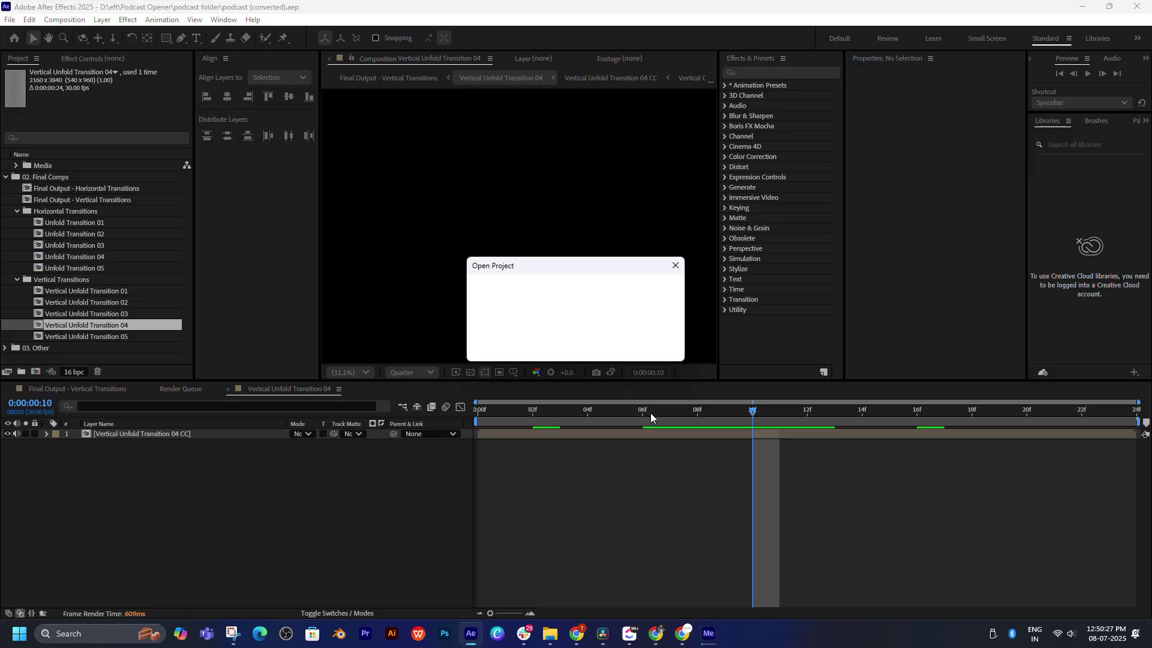
left_click(726, 406)
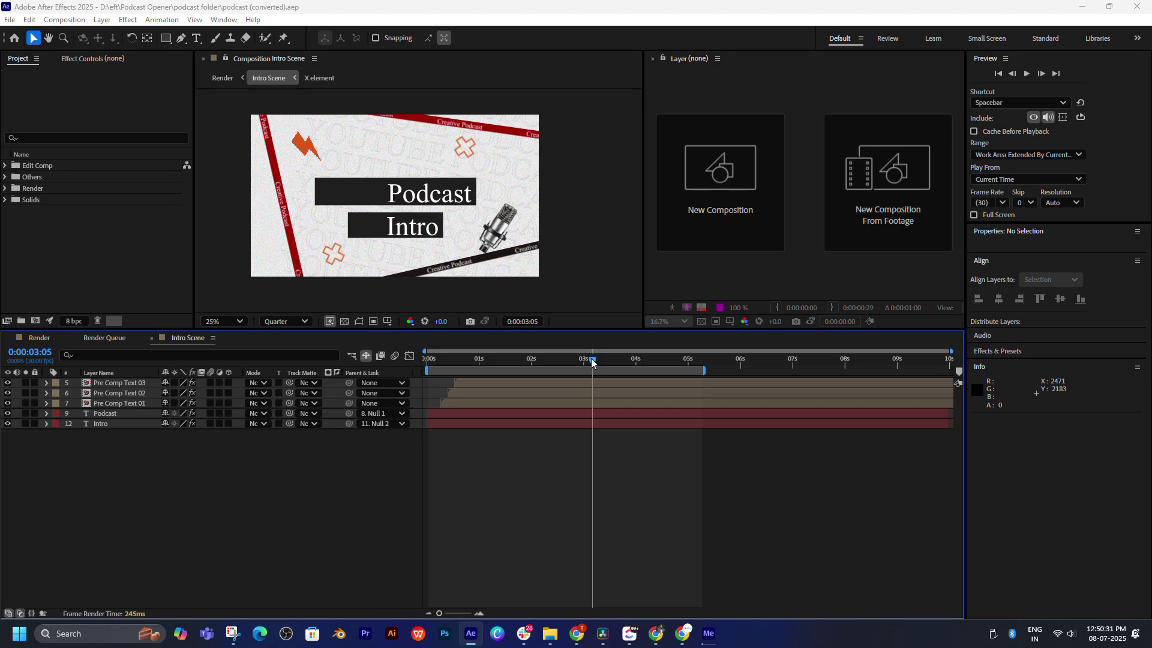
Step: Preview the Intro Scene composition at 0:00:03:16
mouse_move(592, 363)
left_mouse_down()
mouse_move(534, 363)
mouse_move(645, 367)
mouse_move(514, 362)
mouse_move(612, 362)
left_mouse_up()
mouse_move(557, 634)
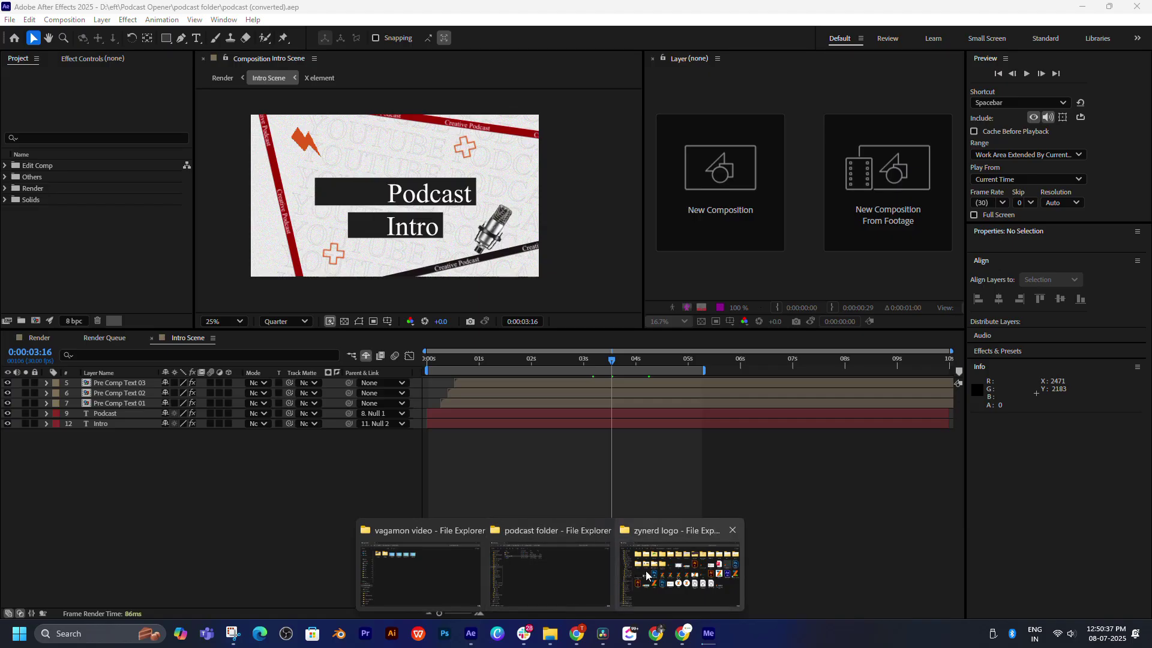
Step: Check the YouTube Intro.dra folder in Podcast Opener, then delete it together with the podcast-opener and youtube-intro zip archives
left_click(556, 567)
key("alt+Up")
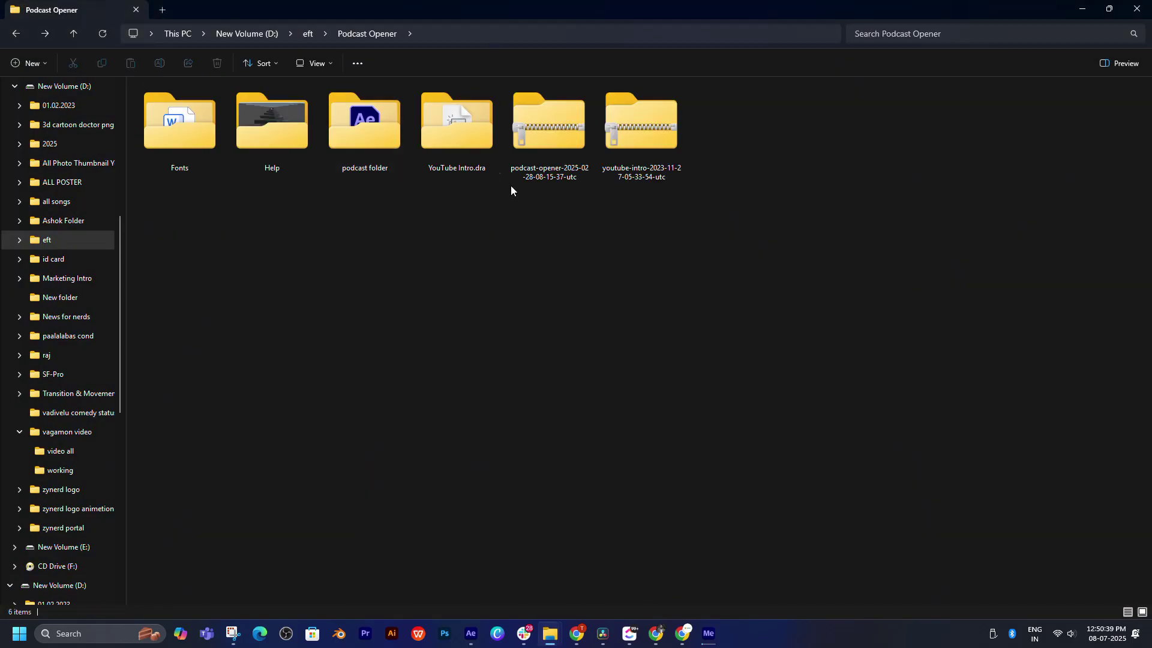
double_click(477, 143)
left_click(182, 120)
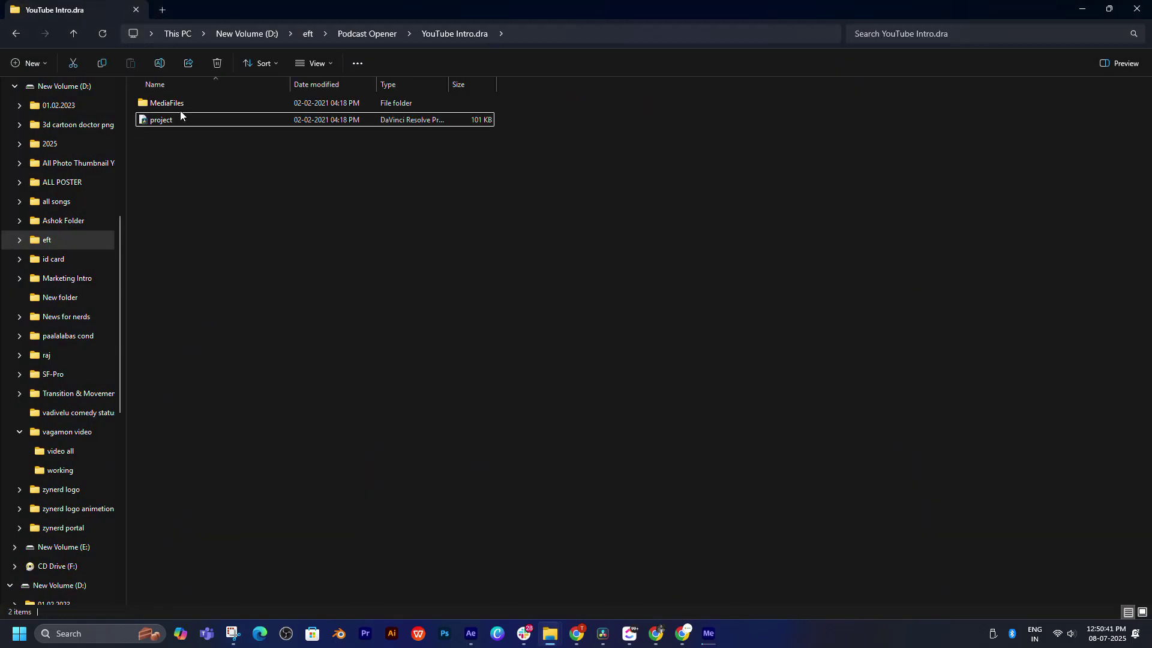
key("alt+Left")
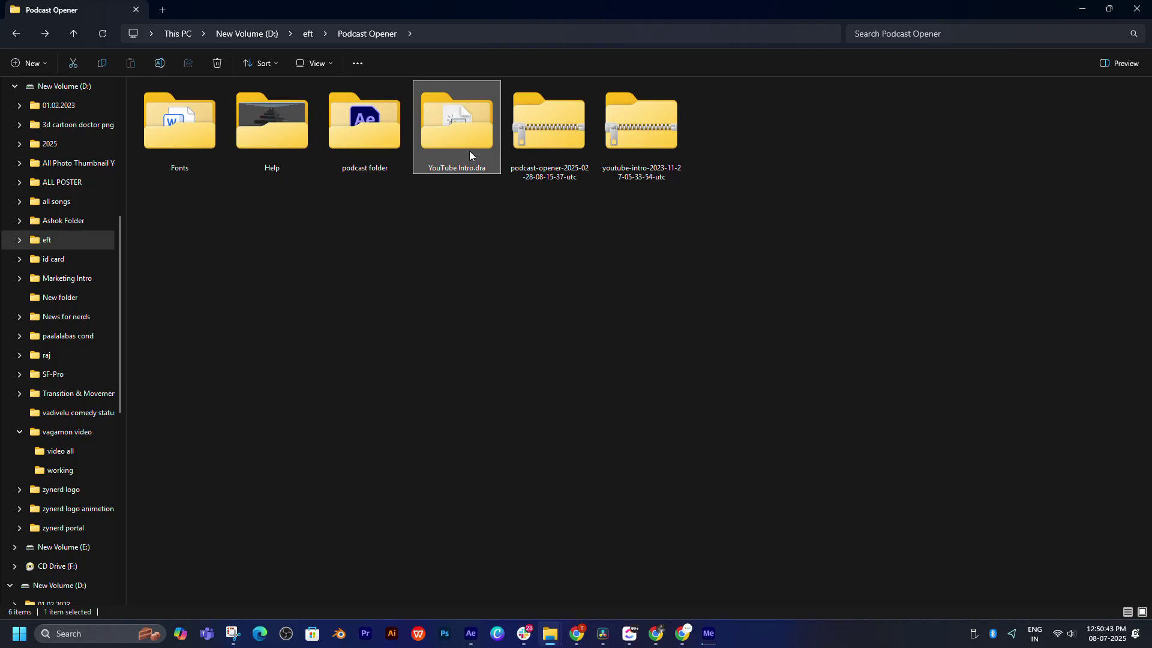
key("Delete")
left_click_drag(559, 207, 466, 139)
key("Delete")
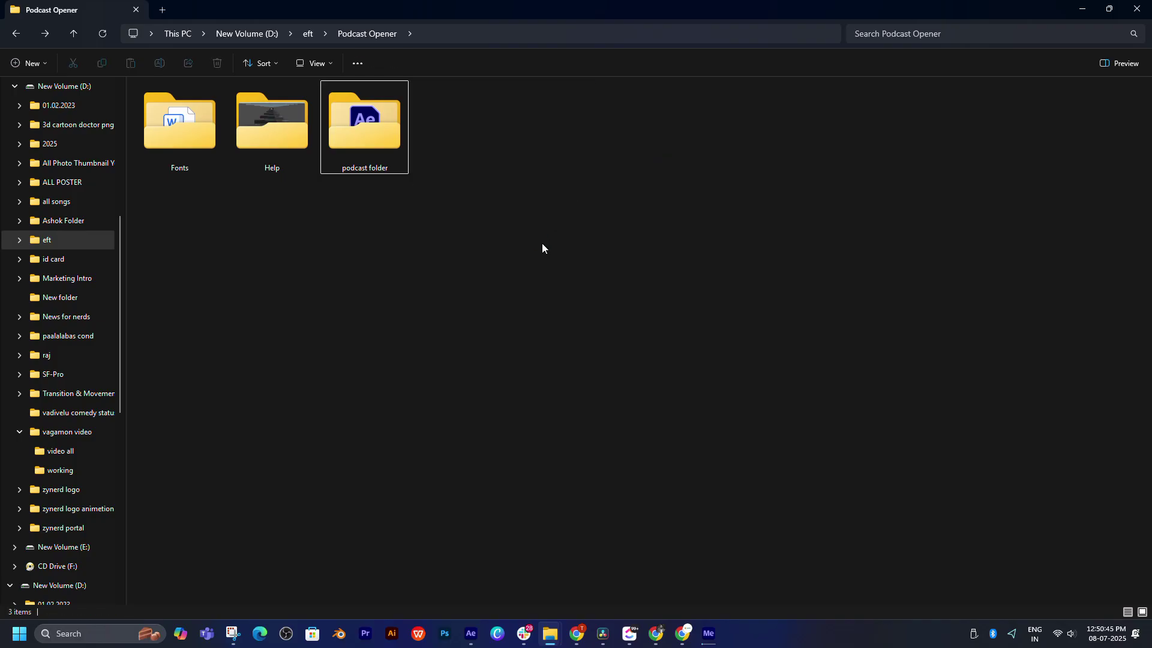
Step: Go to the Podcast Intro folder in eft and look inside the 3d-logo-opener folder
key("alt+Left")
double_click(1065, 182)
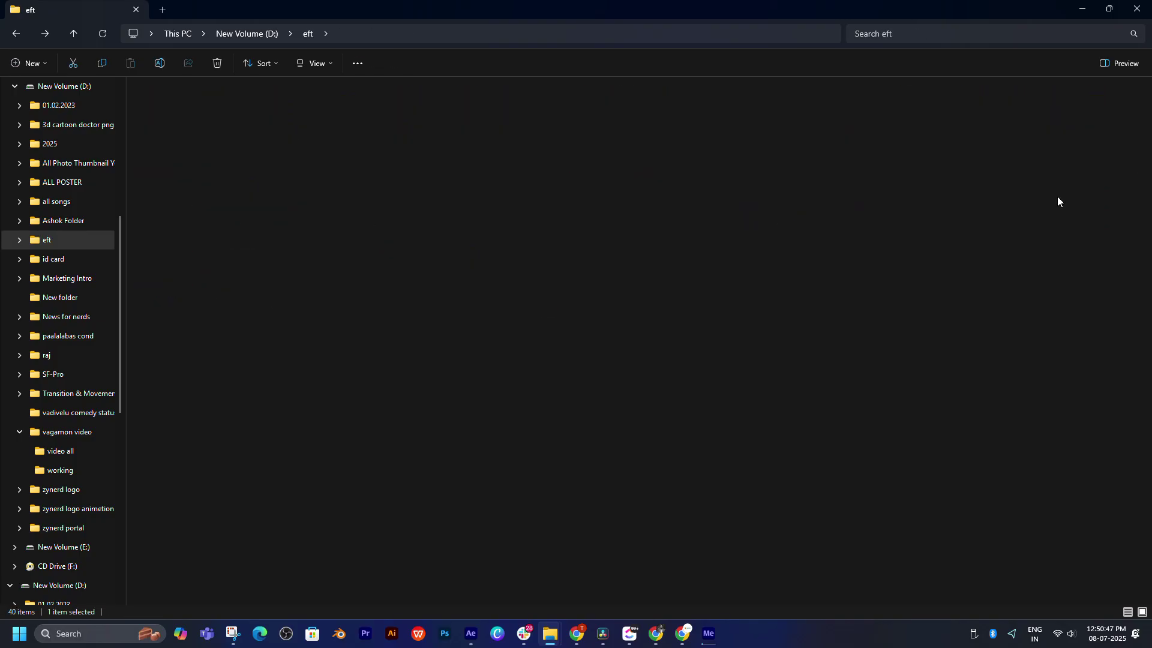
double_click(179, 152)
left_click(218, 149)
key("alt+Left")
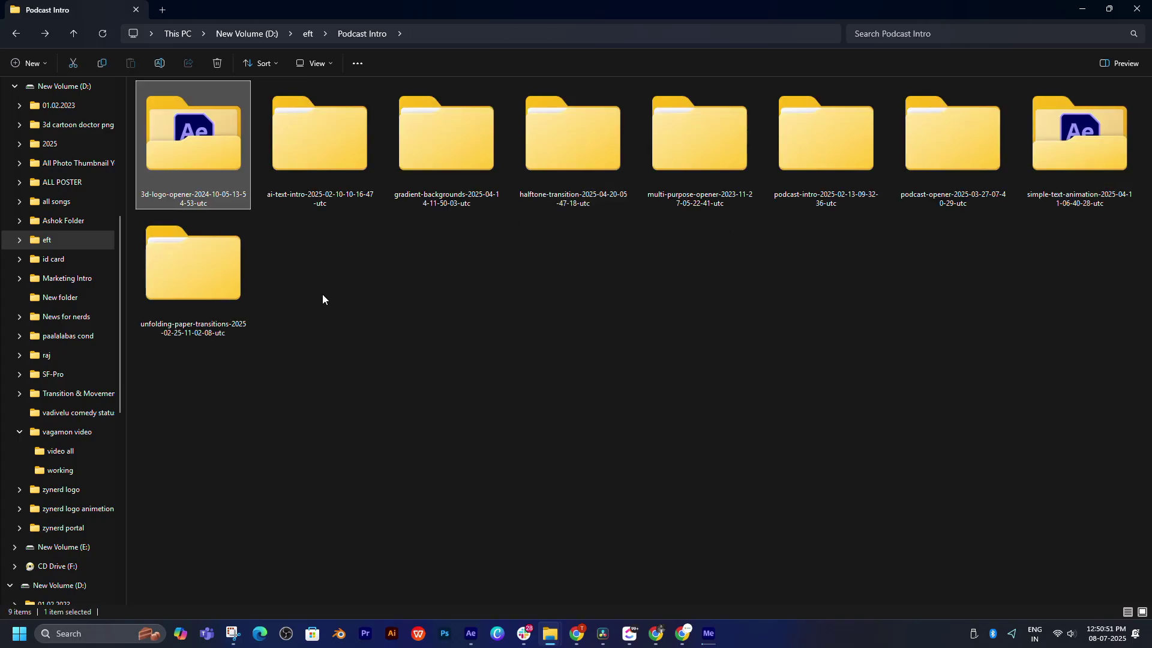
Step: Open the Unfolding Paper Transitions project from its After Effects folder, accepting the conversion and dismissing the error messages
double_click(203, 276)
double_click(236, 105)
left_click(208, 121)
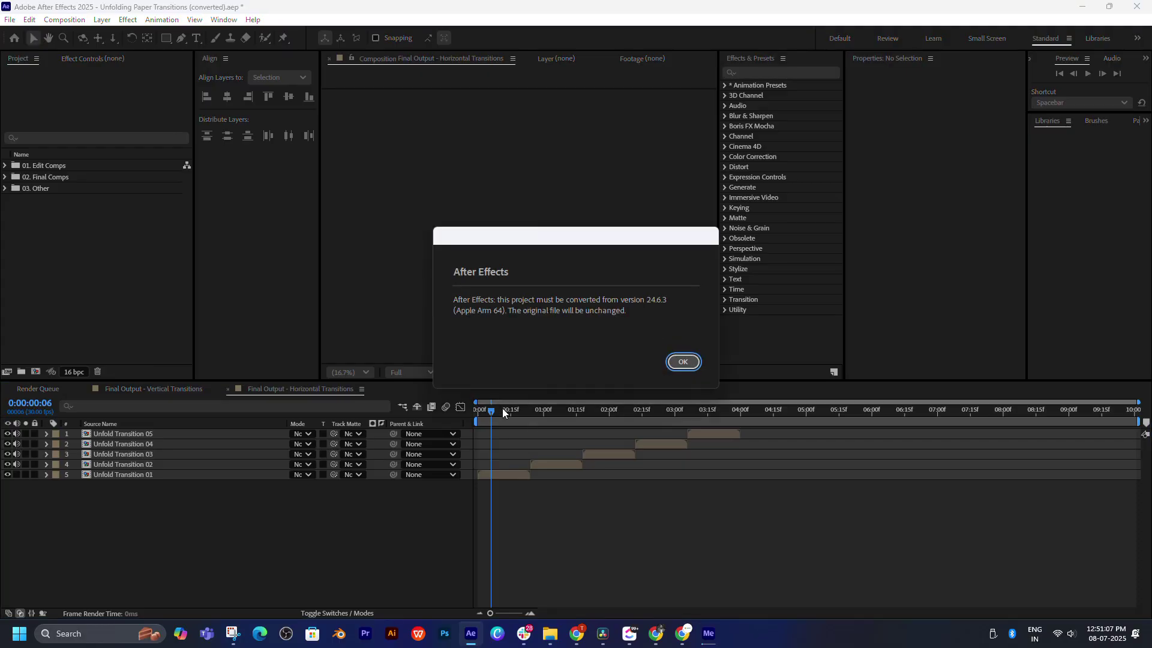
left_click(681, 363)
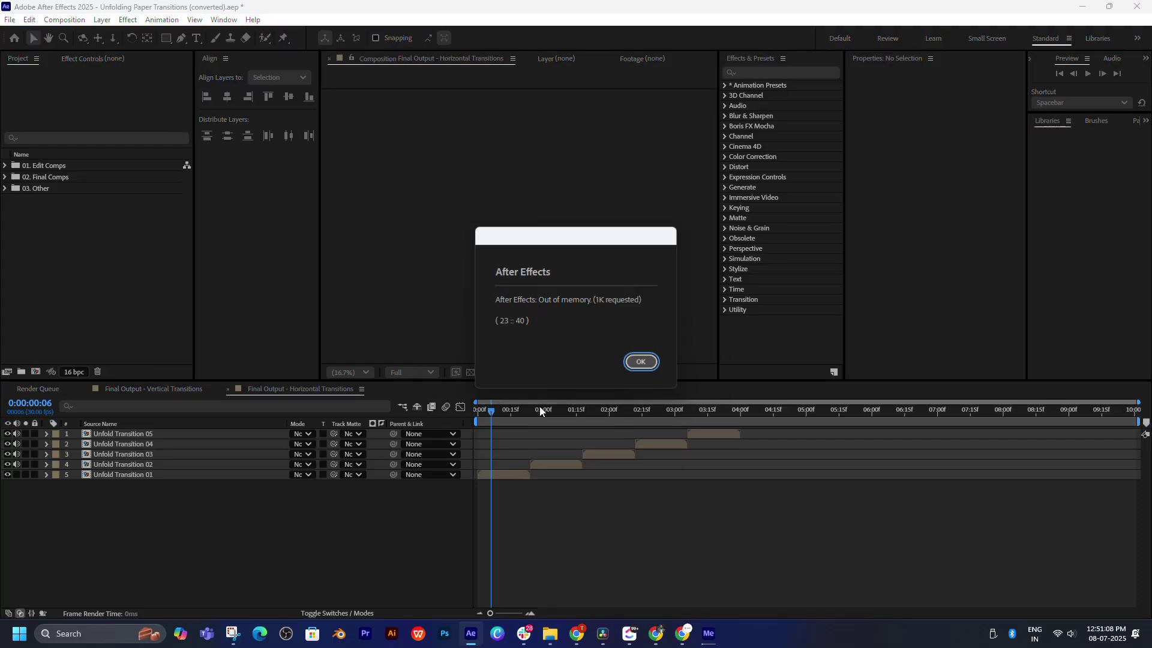
left_click(634, 362)
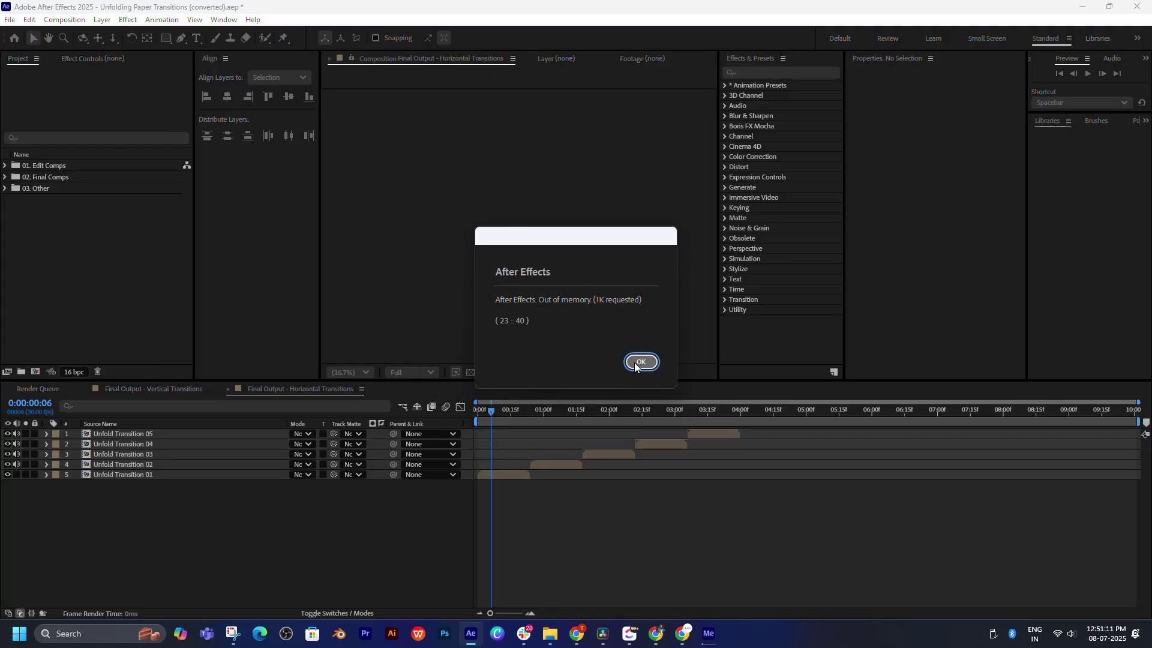
left_click(635, 359)
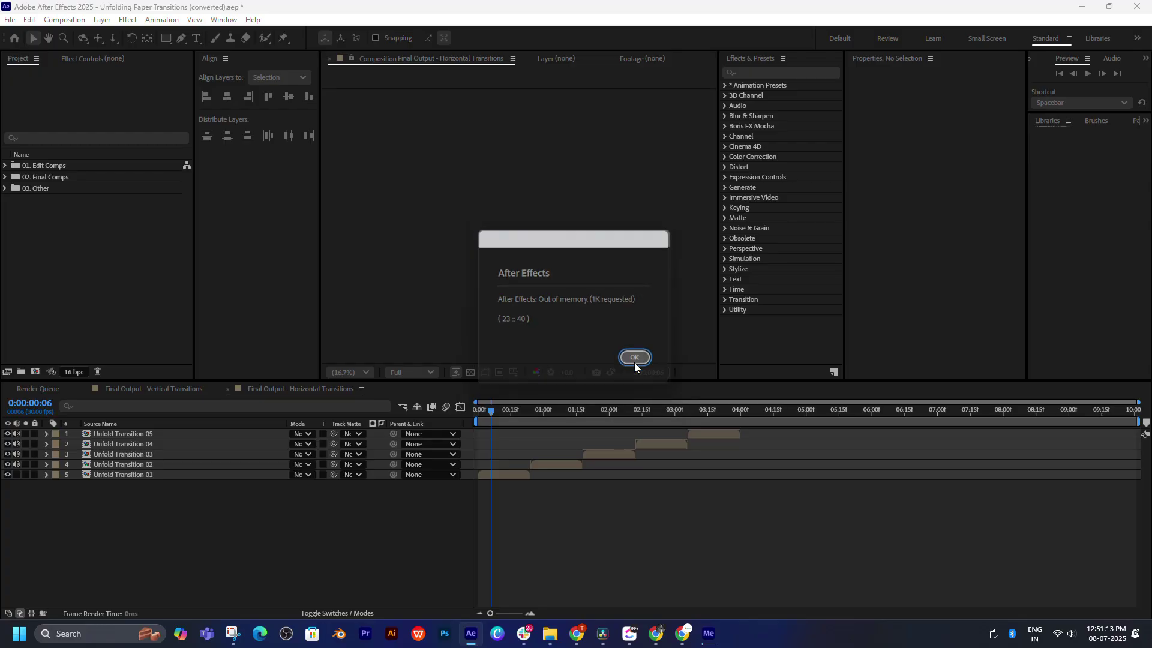
left_click(639, 359)
left_click(640, 359)
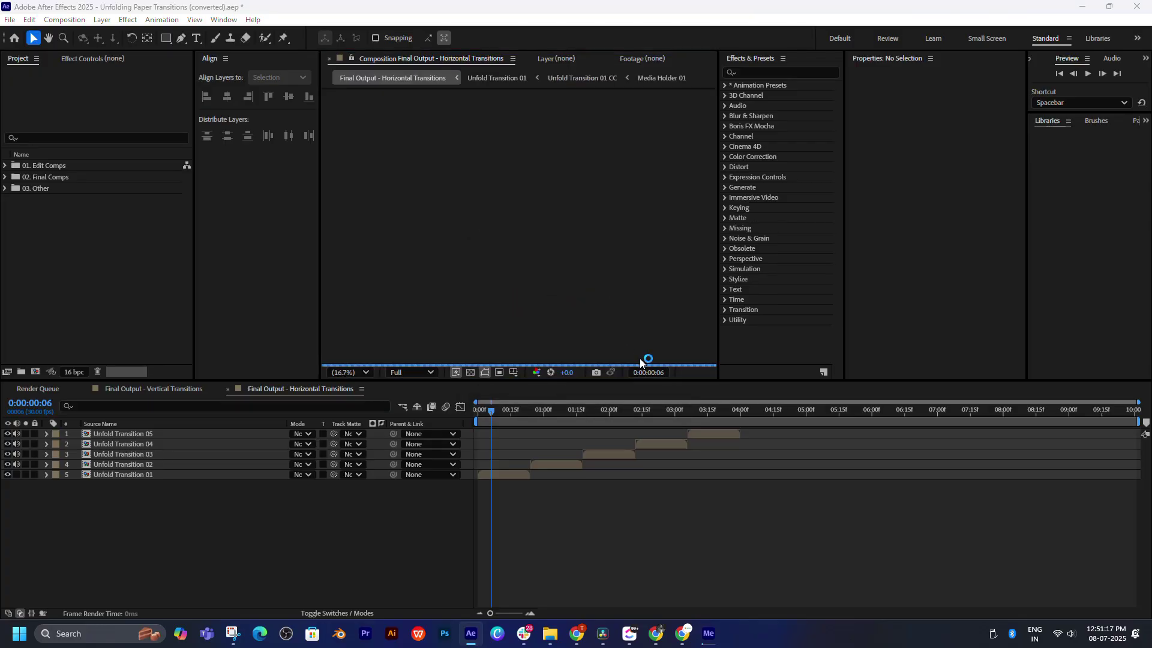
Step: Set the Final Output - Horizontal Transitions preview resolution to Quarter and preview Unfold Transition 02 at 0:00:01:06
left_click_drag(513, 410, 551, 413)
left_click(546, 463)
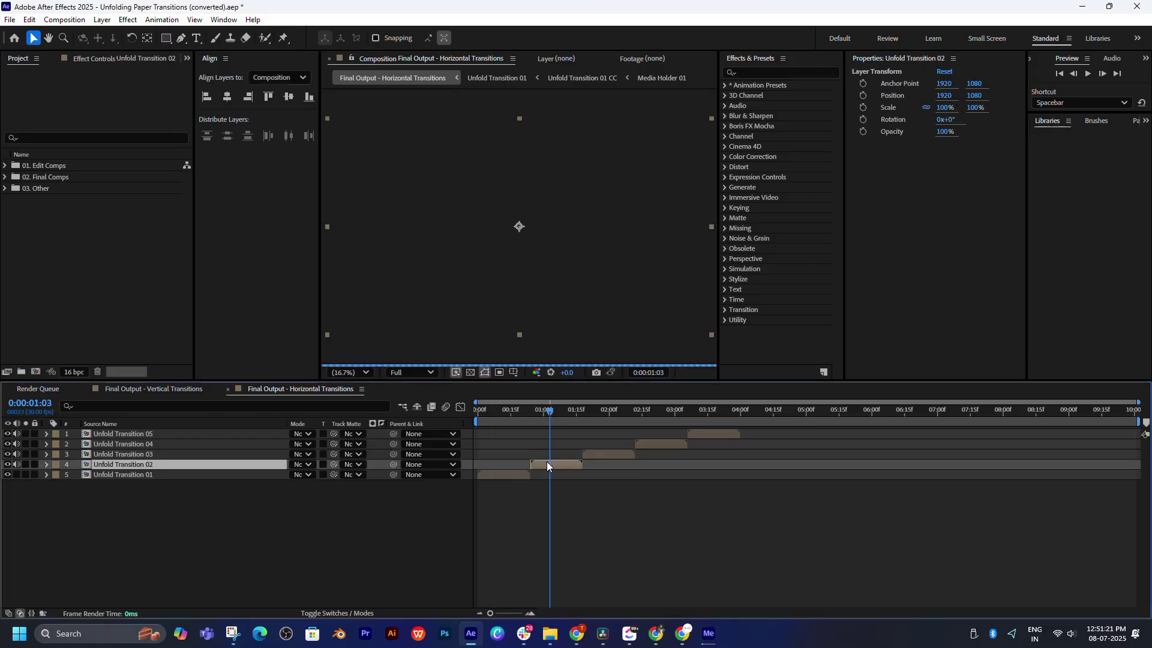
left_click(423, 373)
left_click(416, 454)
left_click(541, 412)
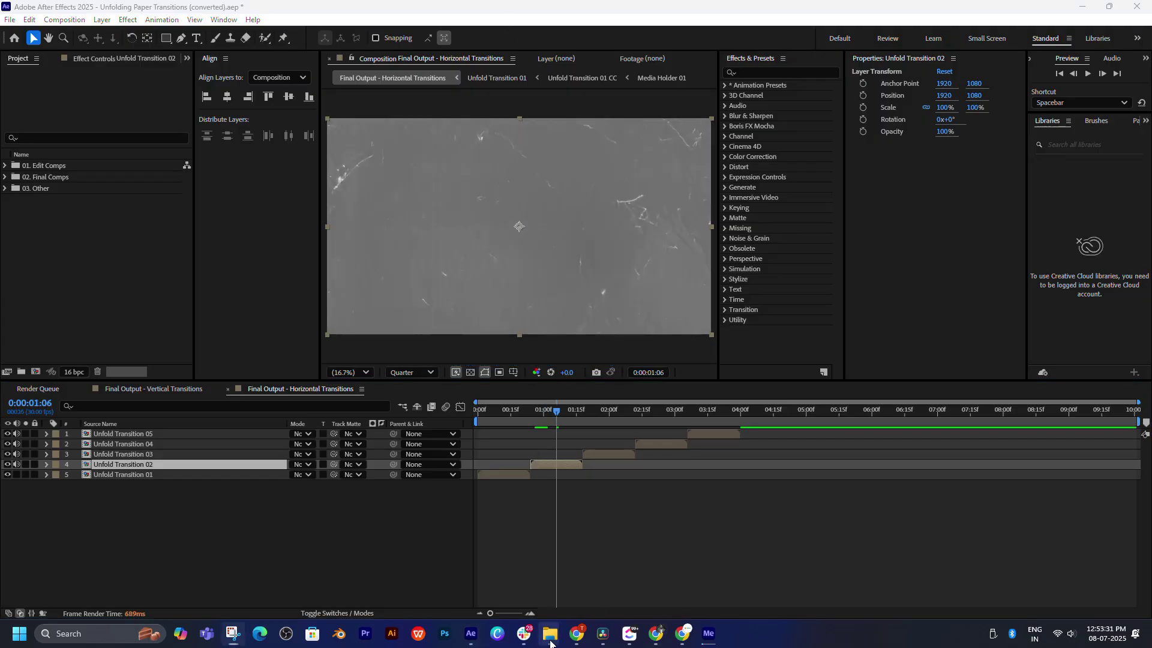
Step: Open the Simple Text Animation (converted) project, saving Unfolding Paper Transitions (converted) on closing, and preview its Color composition at 0:00:19:14
mouse_move(550, 643)
left_click(563, 578)
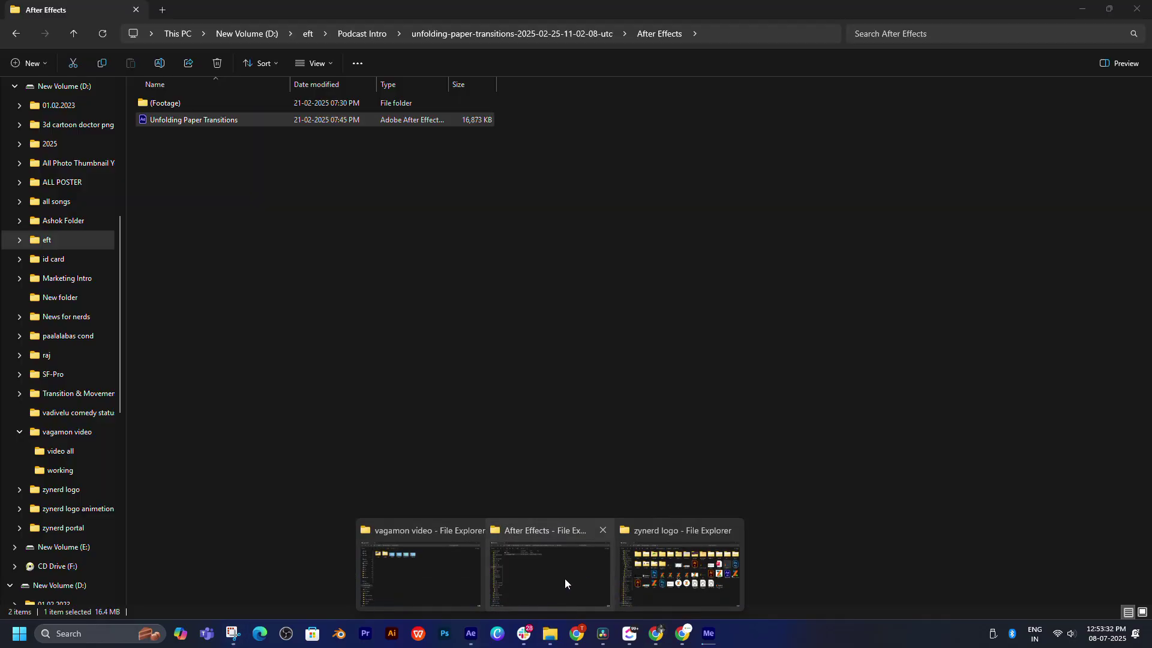
key("alt+Up")
left_click(327, 179)
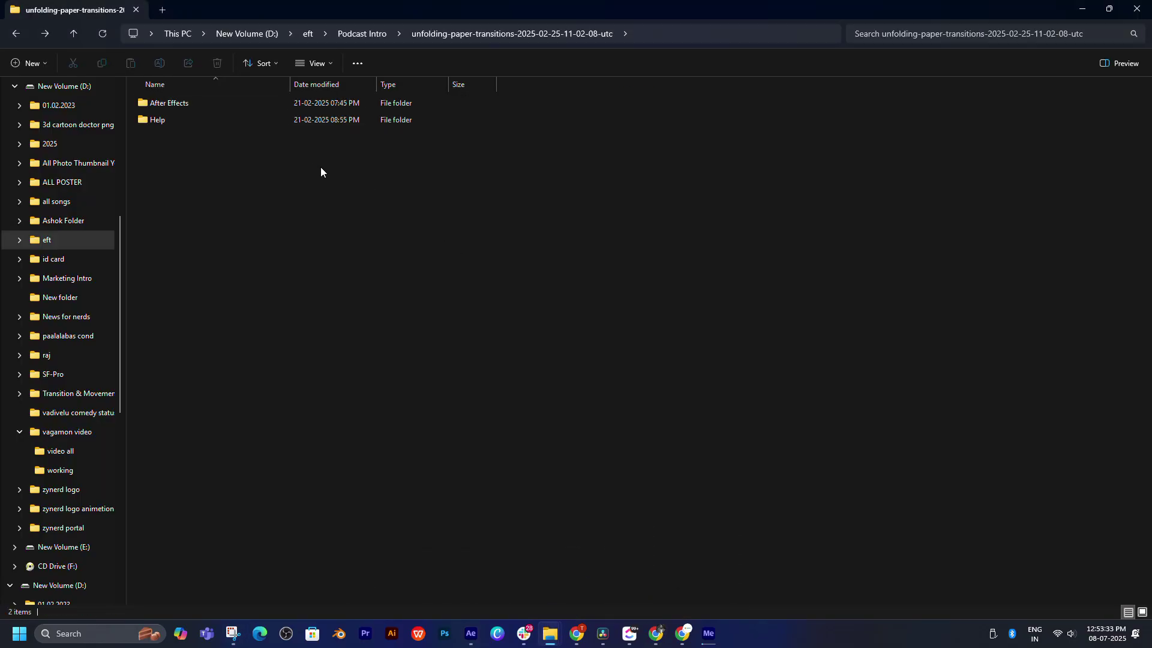
key("alt+Up")
double_click(1108, 161)
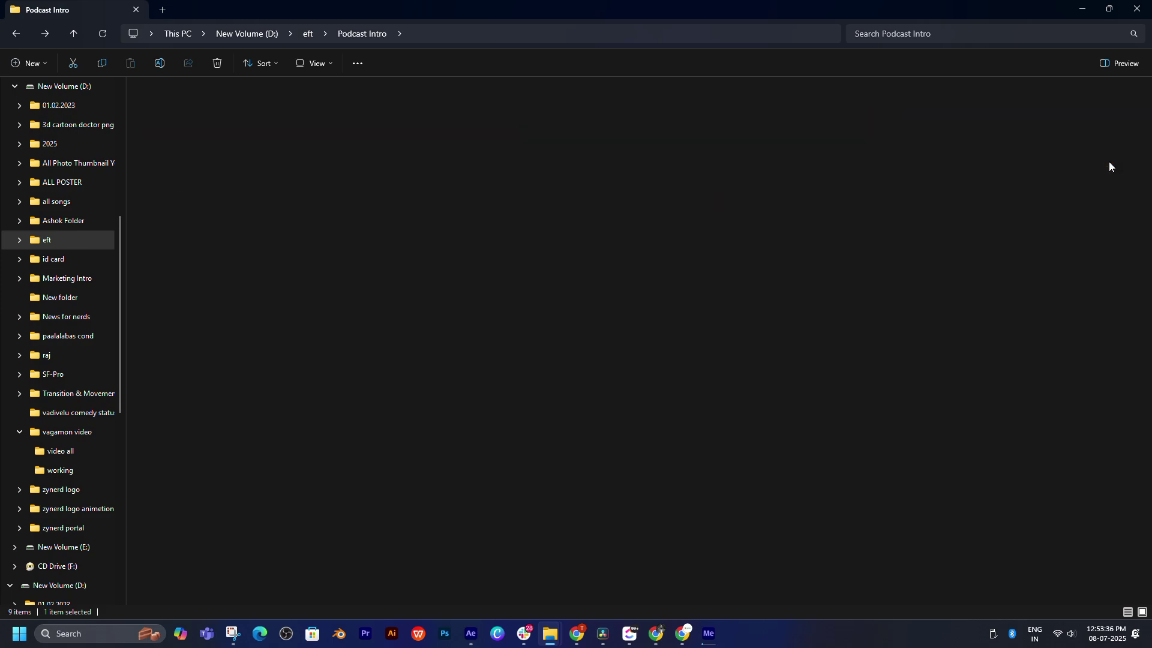
double_click(226, 154)
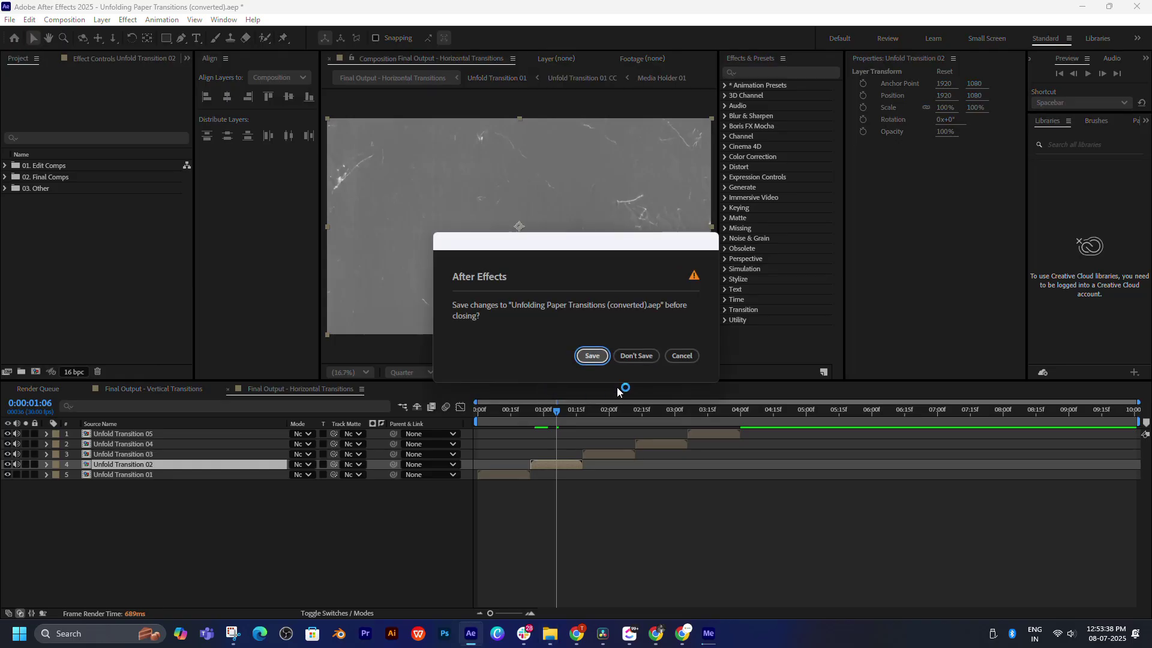
left_click(596, 358)
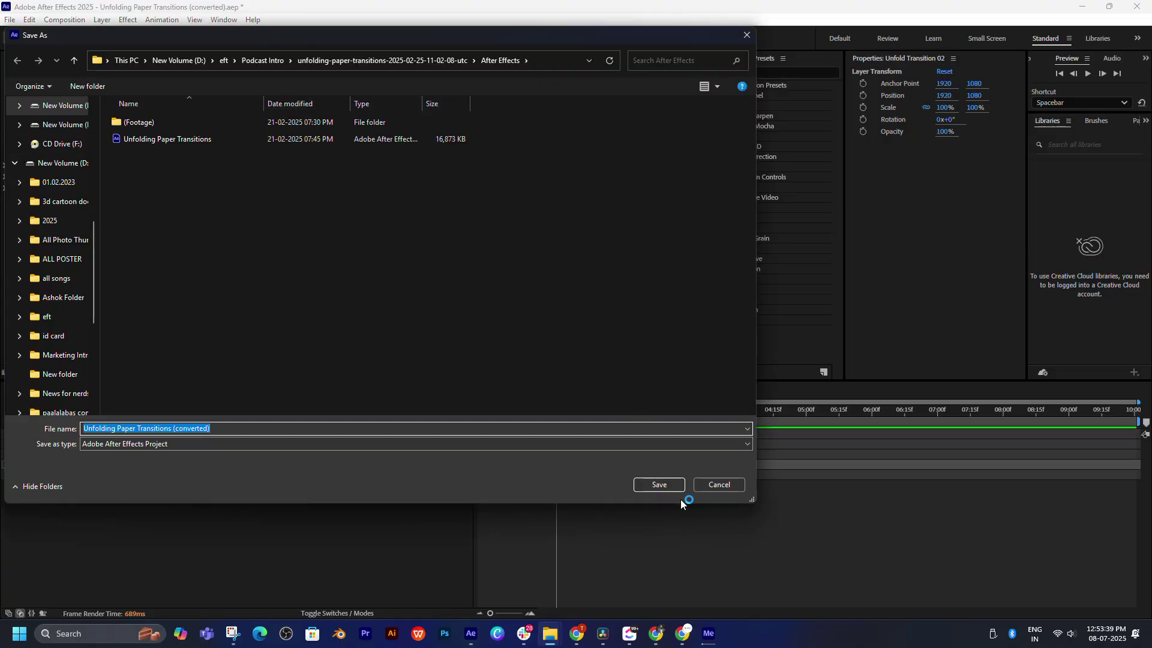
left_click(678, 487)
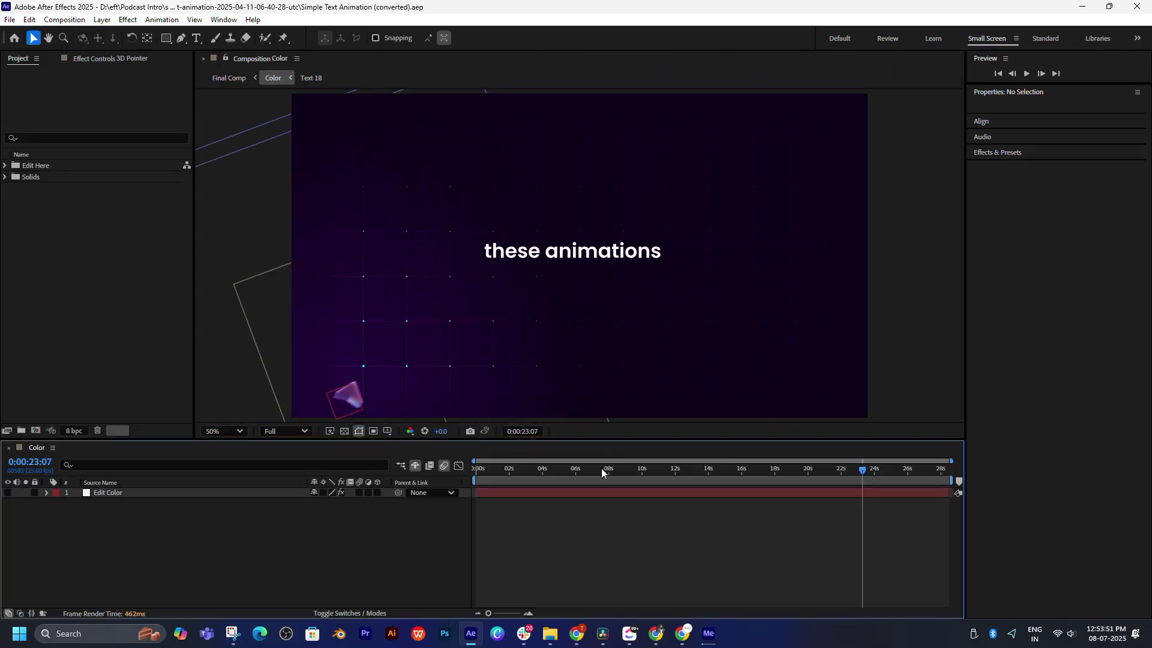
left_click_drag(601, 468, 801, 472)
Step: Open the Podcast Opener II (converted) project from the podcast-opener-2025-03-27 folder and scrub back through the Podcast Opener composition's earlier scenes
mouse_move(563, 634)
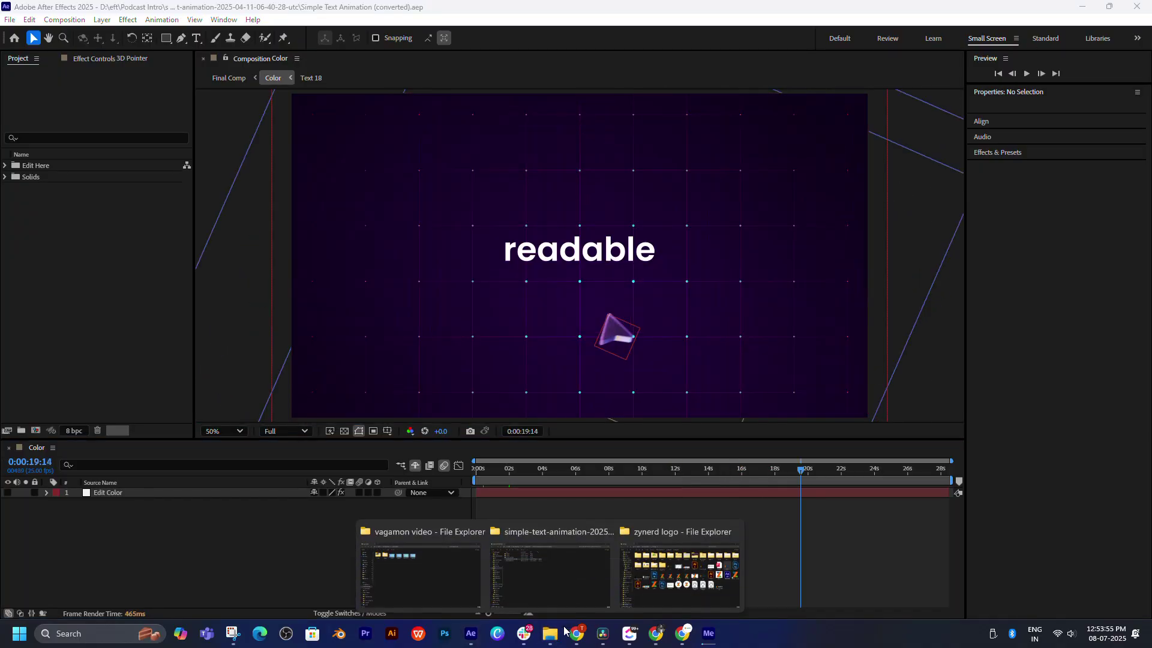
left_click(571, 581)
key("alt+Up")
left_click(215, 278)
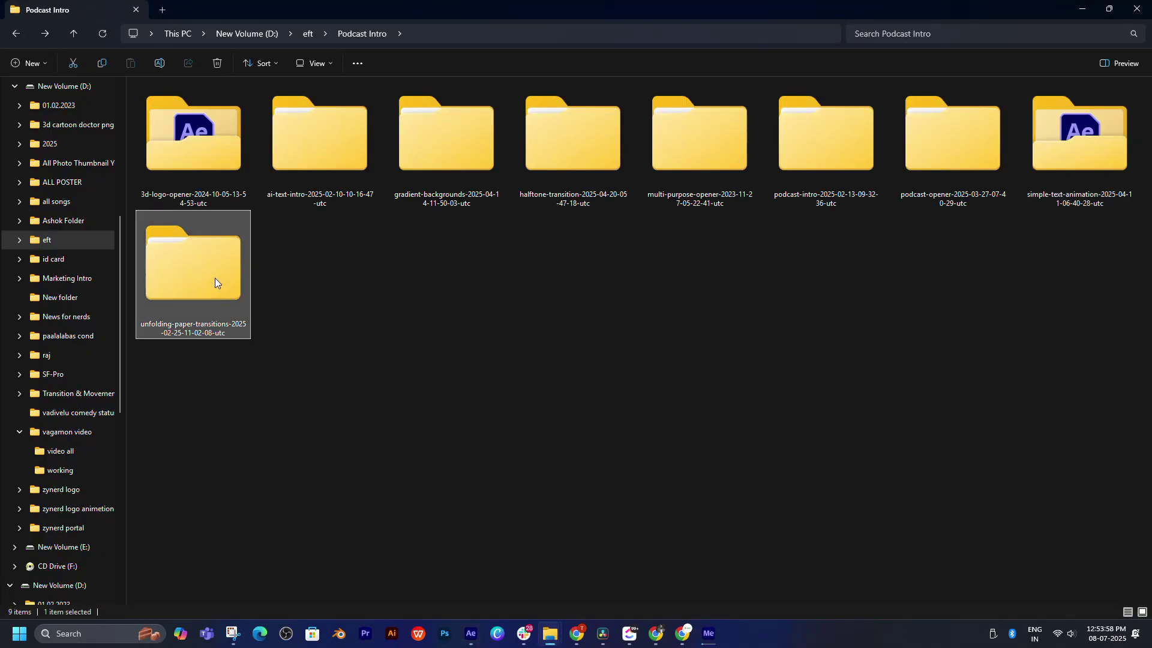
double_click(916, 135)
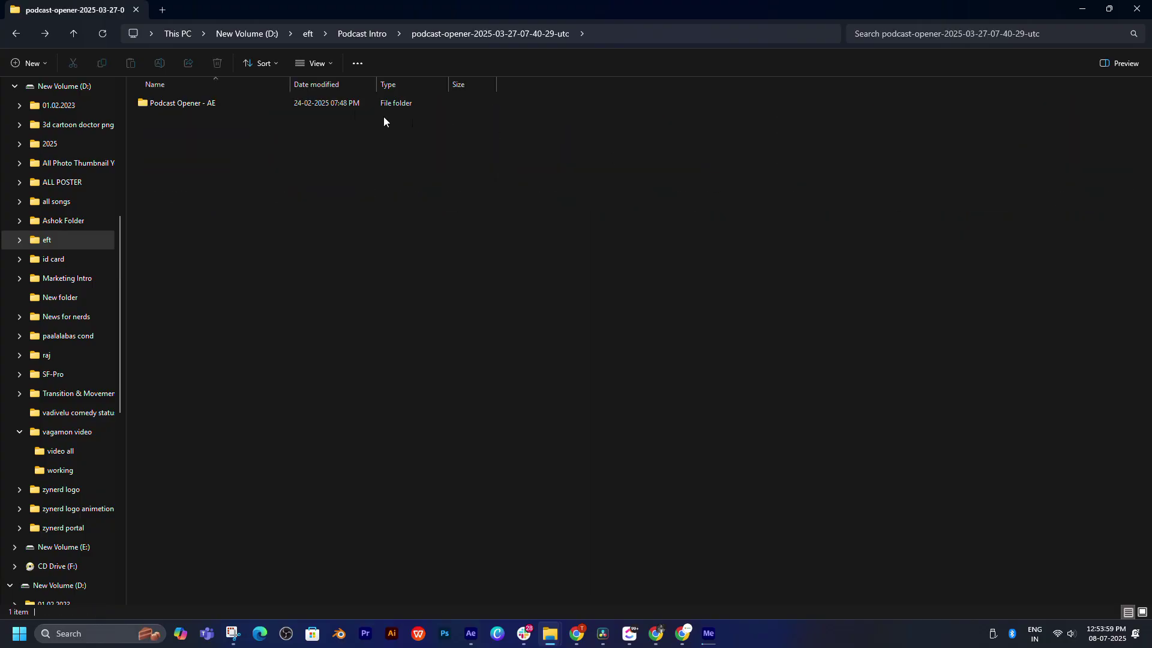
double_click(195, 103)
double_click(194, 102)
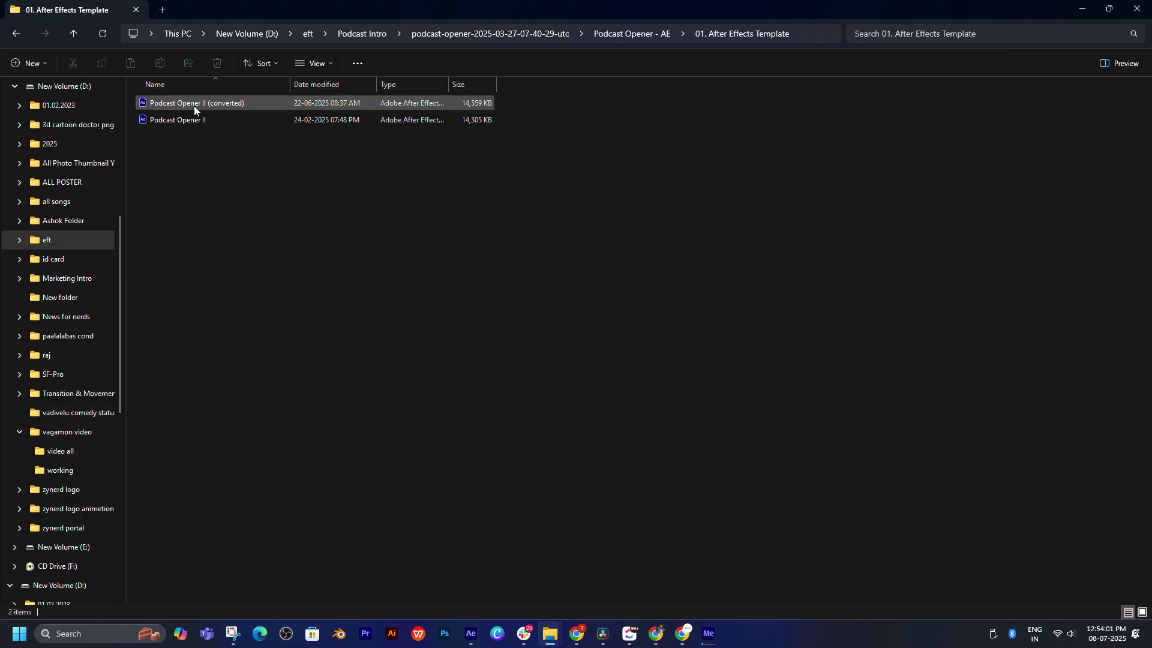
double_click(192, 102)
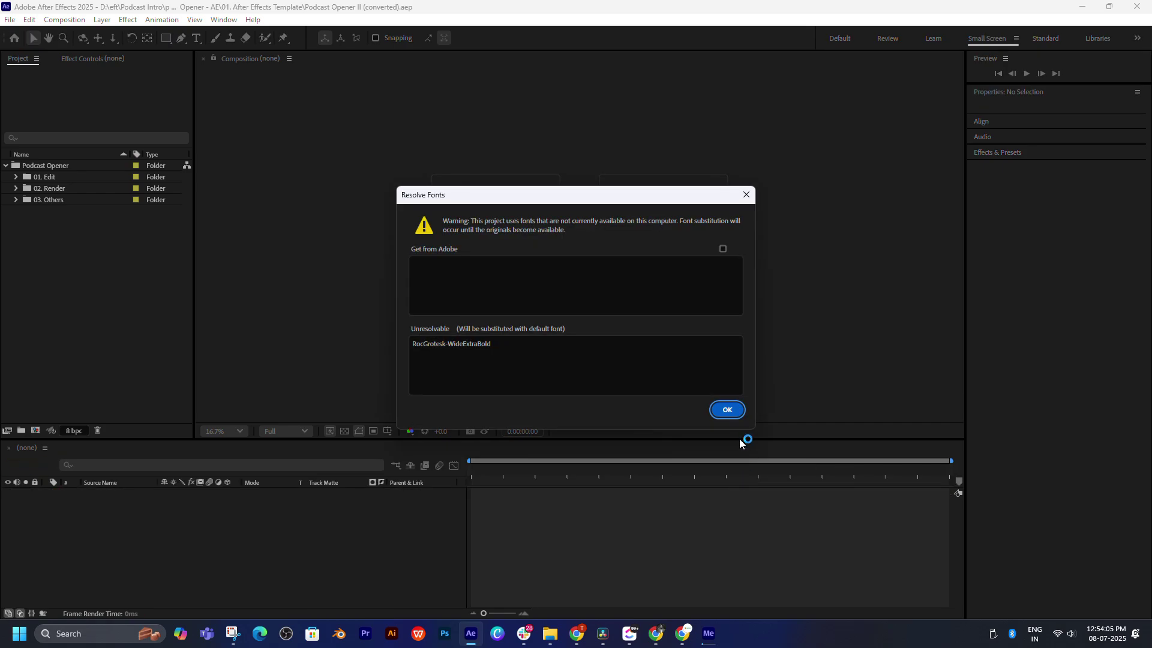
left_click(727, 411)
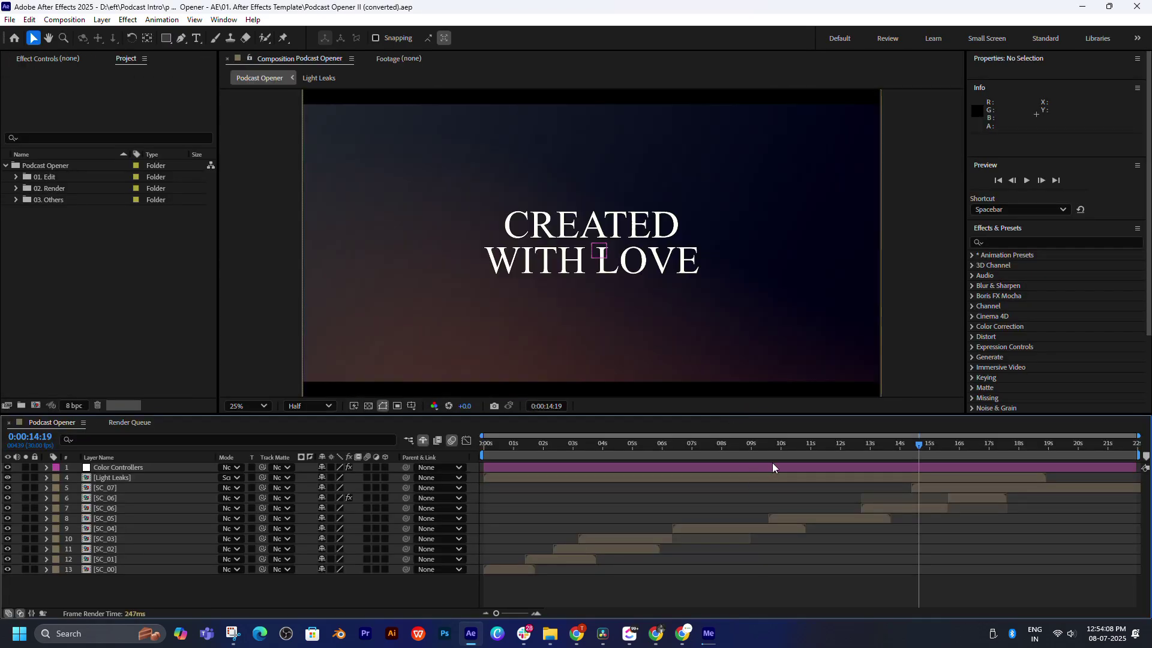
left_click_drag(773, 449, 624, 447)
Step: Open the Podcast Intro (converted) project from the podcast-intro-2025-02-13 folder and preview the Podcast Intro composition at 0:00:04:18
mouse_move(551, 632)
left_click(552, 573)
key("alt+Up")
key("alt+Up")
key("alt+Up")
double_click(851, 132)
double_click(274, 105)
double_click(198, 104)
double_click(192, 103)
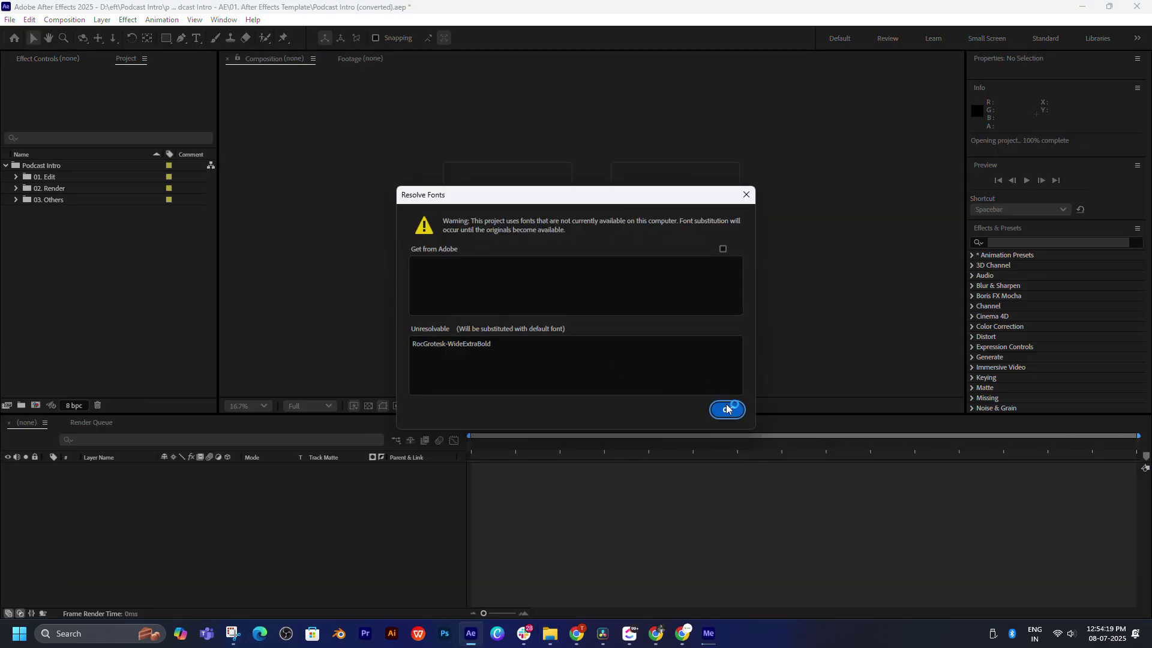
left_click(727, 409)
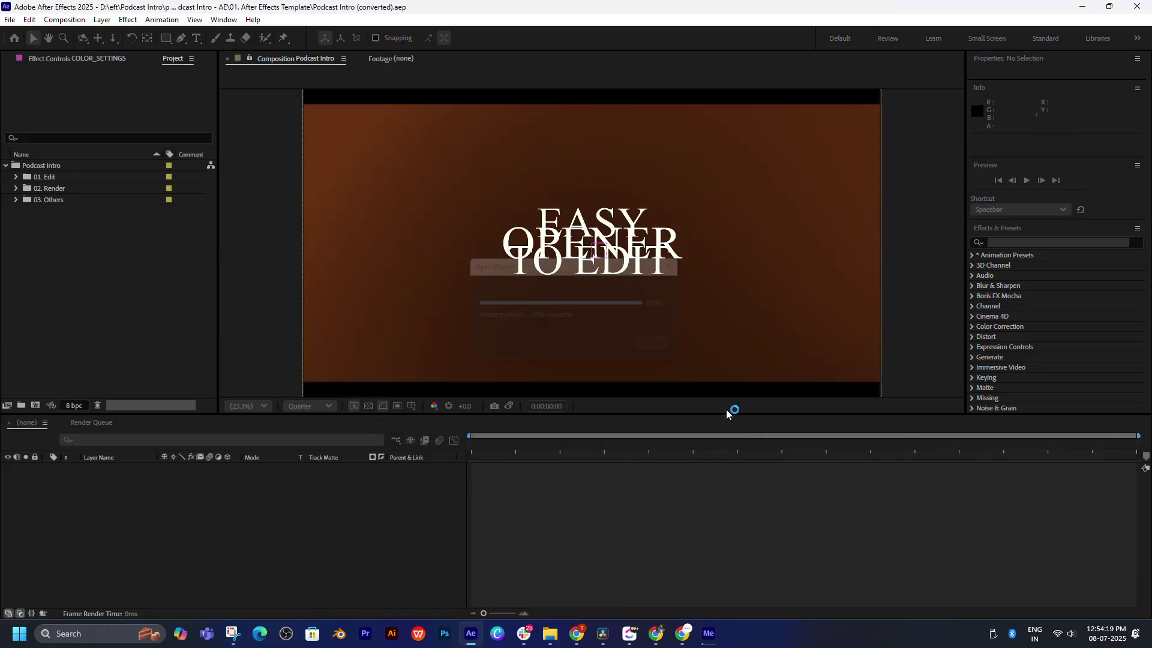
left_click_drag(569, 447, 750, 480)
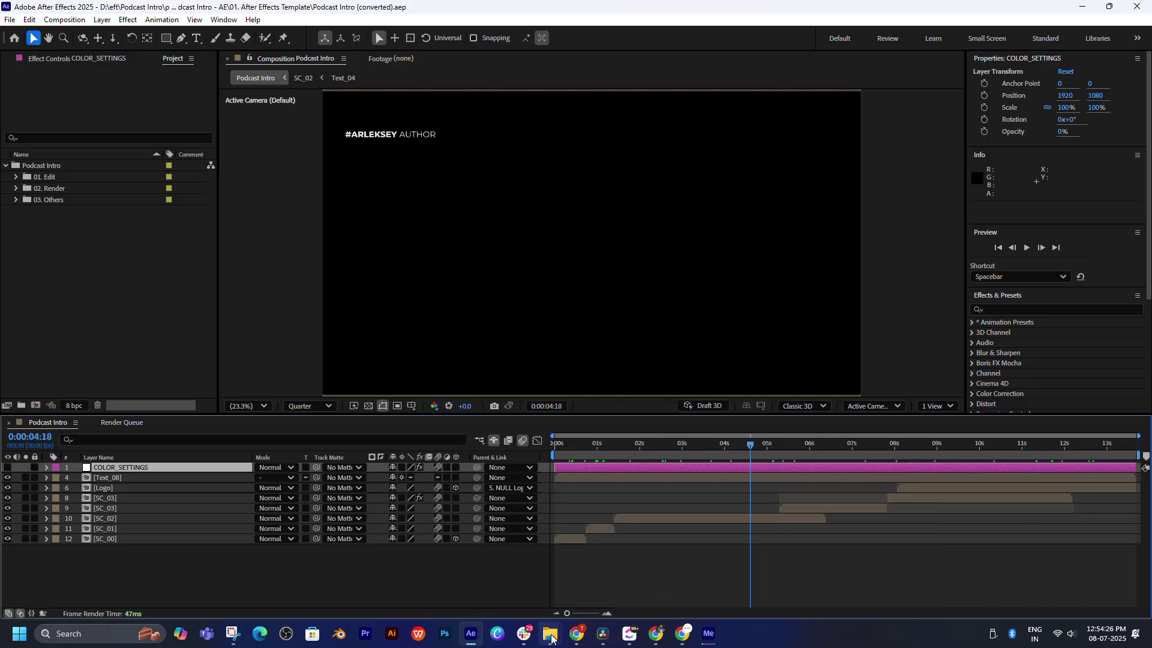
Step: Open the Multi_Purpose_Opener (converted) project from the multi-purpose-opener folder in Podcast Intro
mouse_move(550, 634)
left_click(550, 595)
key("alt+Up")
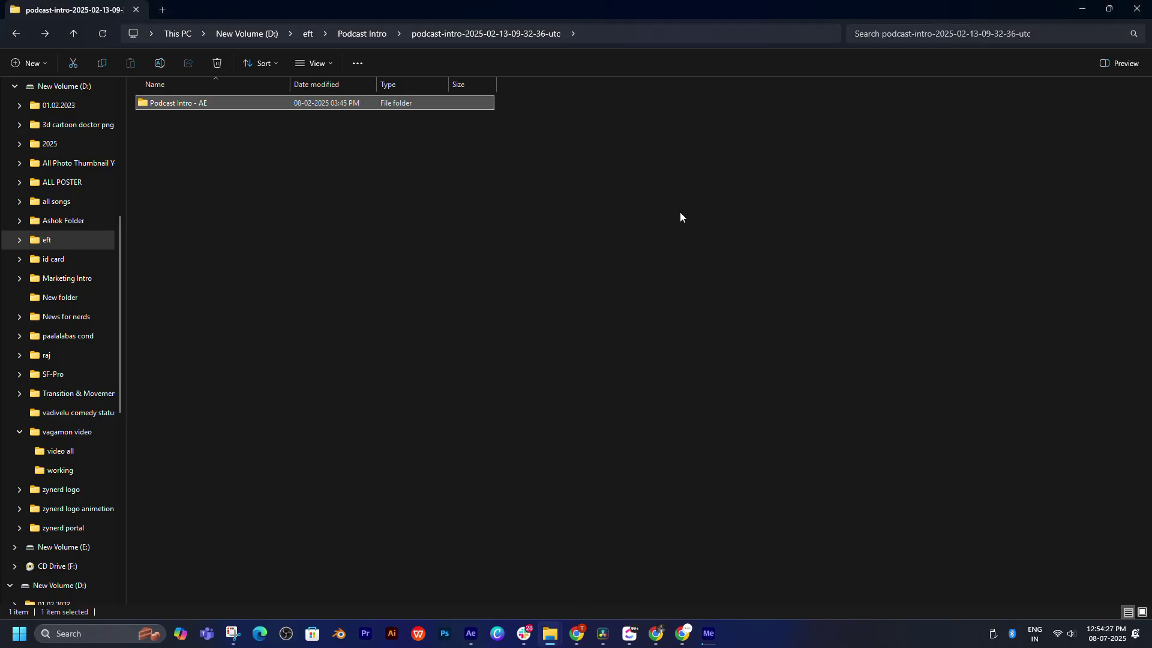
key("alt+Up")
double_click(721, 138)
double_click(219, 117)
double_click(188, 137)
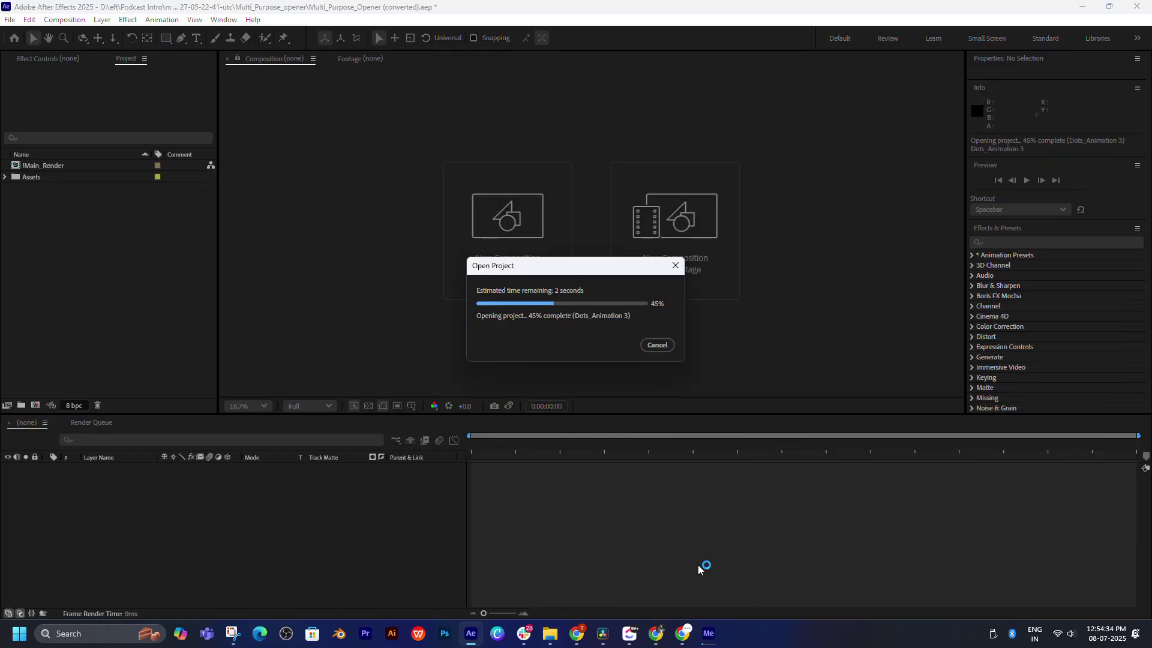
left_click(710, 641)
left_click(710, 640)
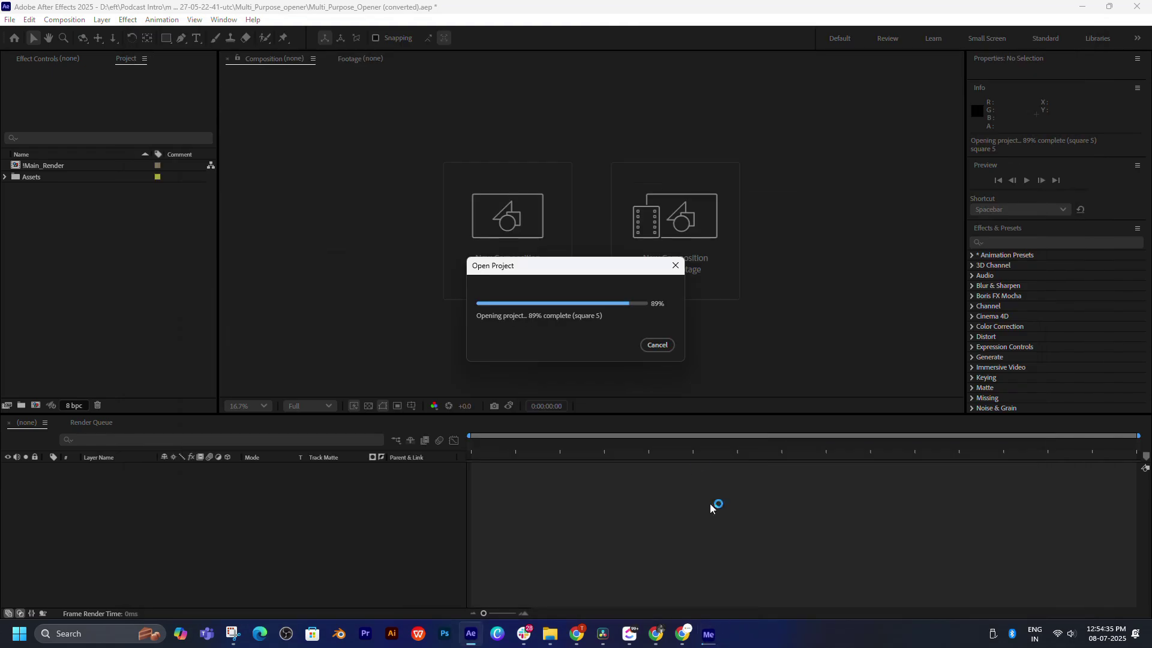
left_click(721, 414)
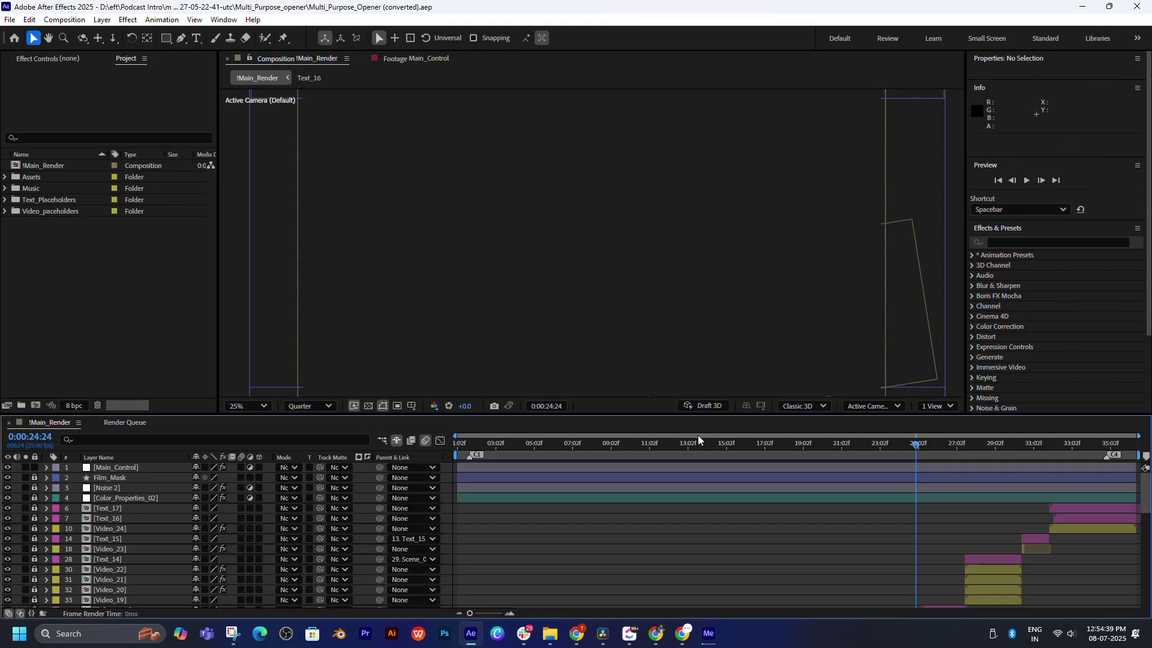
Step: Review the !Main_Render composition's scenes at 0:00:11:11, 0:00:06:18 and 0:00:22:20 along with its text and video layers
left_click_drag(909, 453, 657, 451)
scroll(710, 517, "down", 10)
scroll(710, 517, "down", 3)
left_click(680, 444)
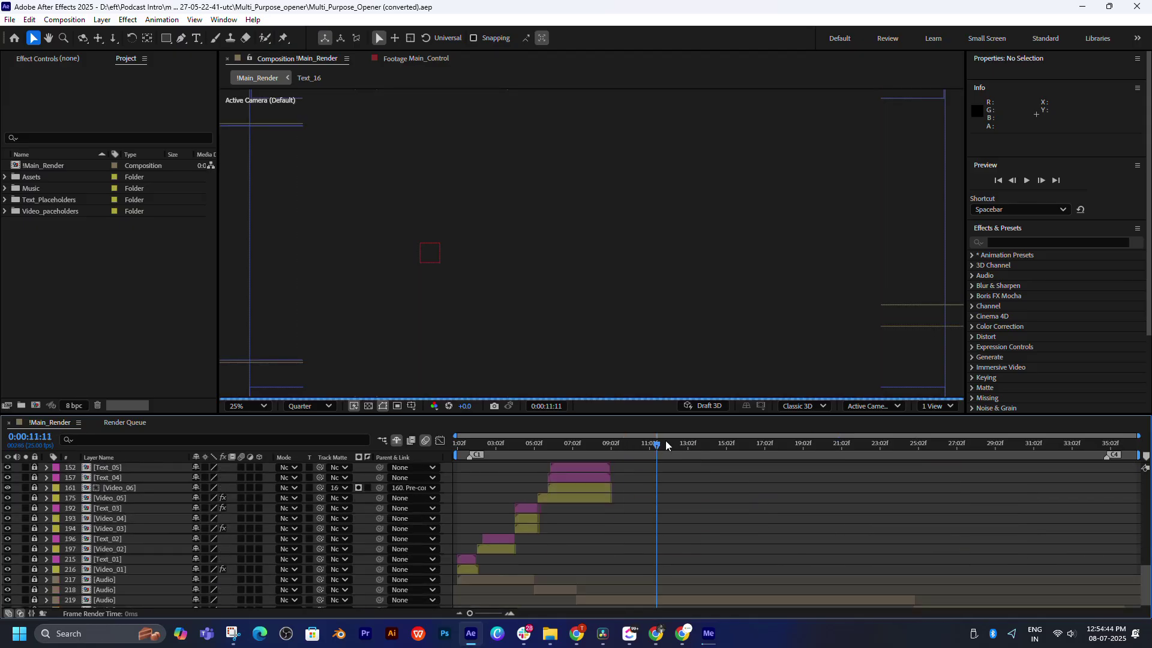
left_click(566, 445)
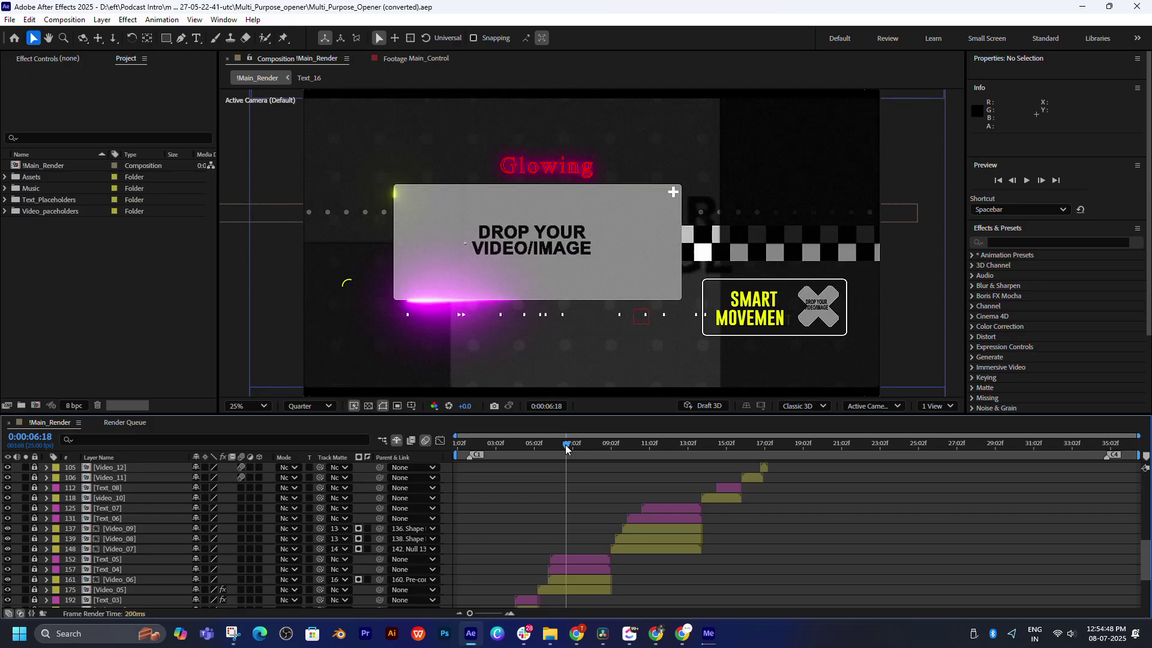
left_click_drag(574, 446, 874, 476)
scroll(951, 546, "up", 4)
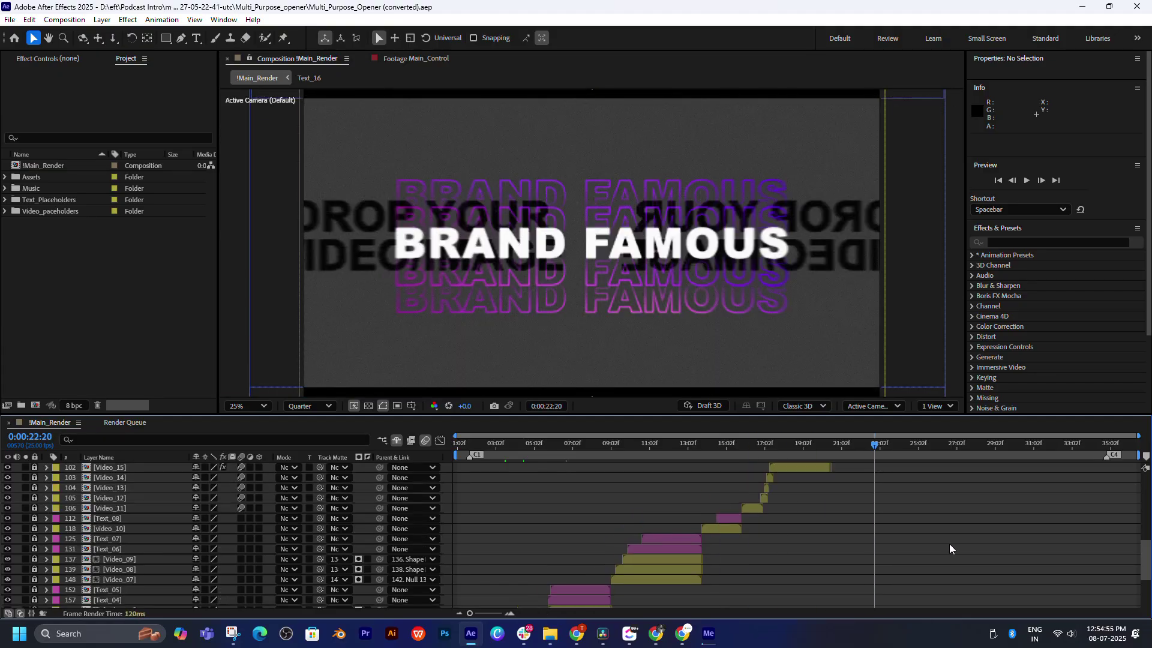
Step: Preview the !Main_Render composition at 0:00:29:16, and switch to File Explorer to open the halftone-transition-2025-04-20 folder in Podcast Intro
left_click(1005, 448)
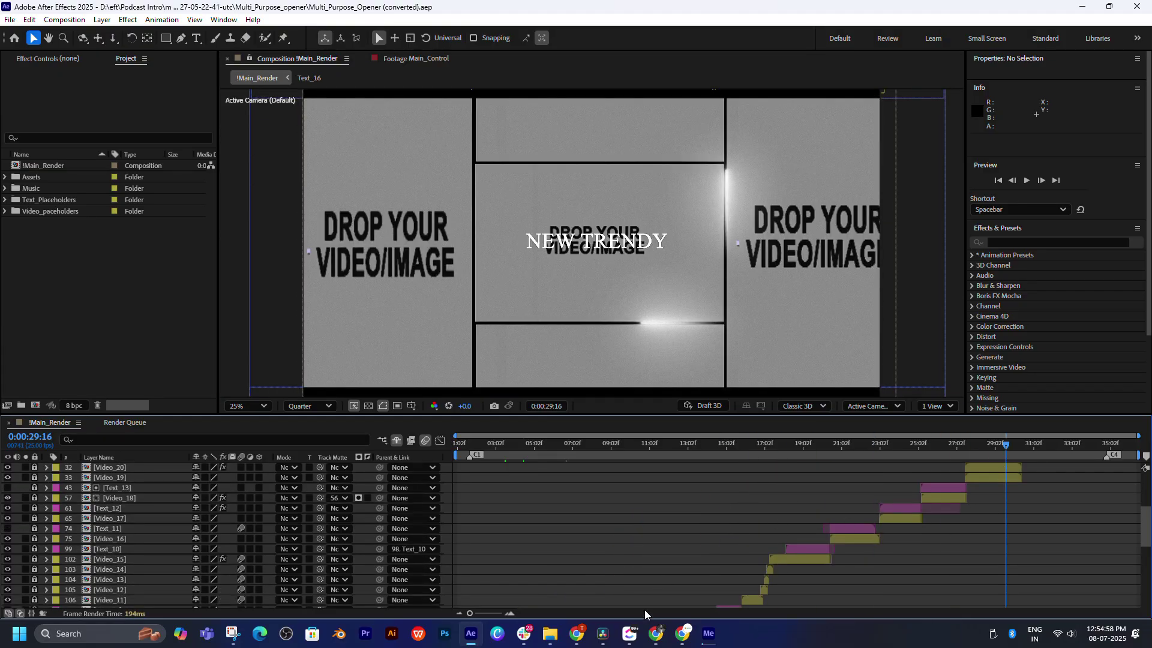
mouse_move(551, 637)
left_click(550, 574)
key("alt+Up")
key("alt+Up")
double_click(606, 130)
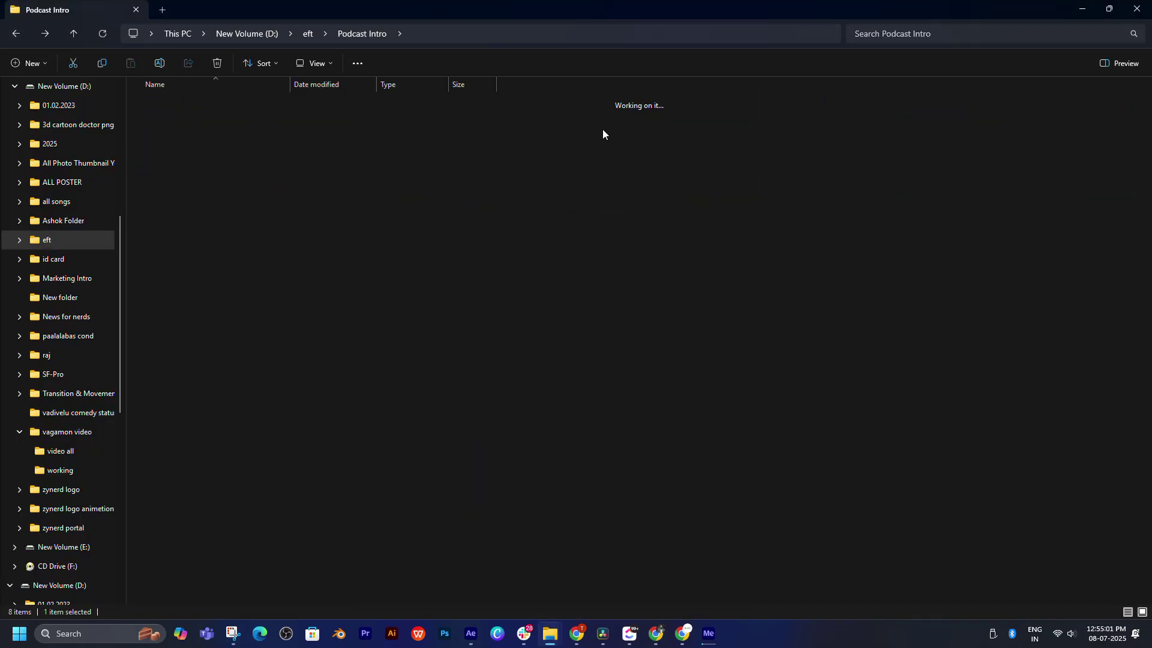
Step: Skim through the tutorial video from the Tutorial folder inside HALFTONE TRANSITION and close the player
double_click(180, 103)
left_click(181, 119)
double_click(181, 119)
left_click(171, 120)
double_click(171, 123)
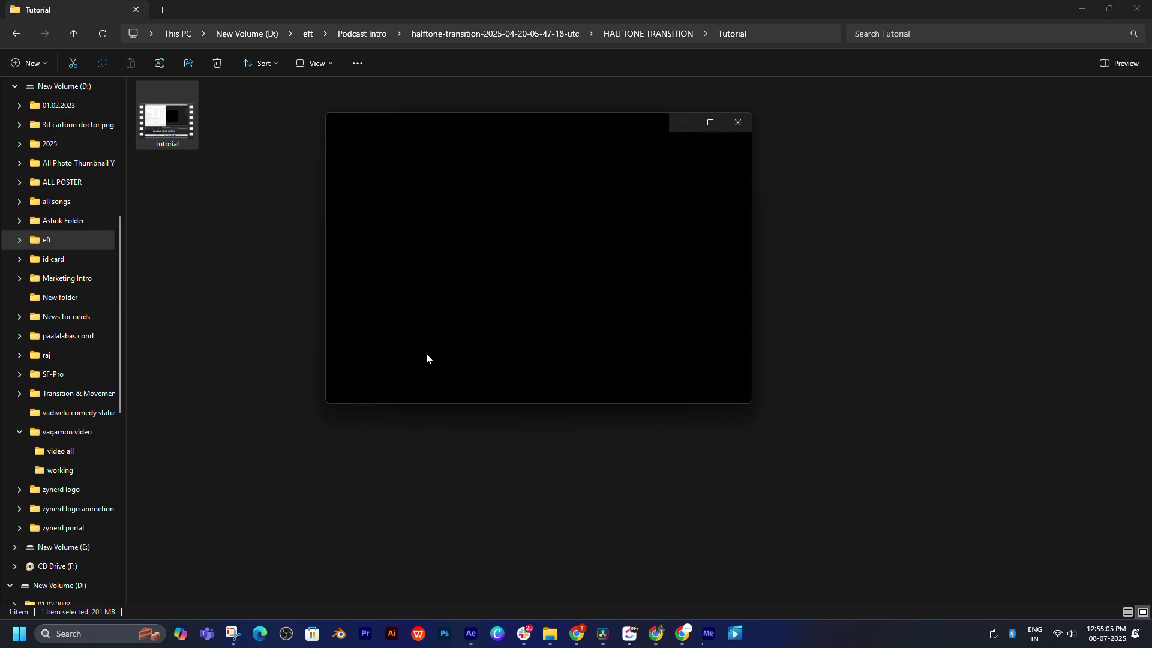
left_click_drag(461, 350, 684, 347)
left_click(744, 121)
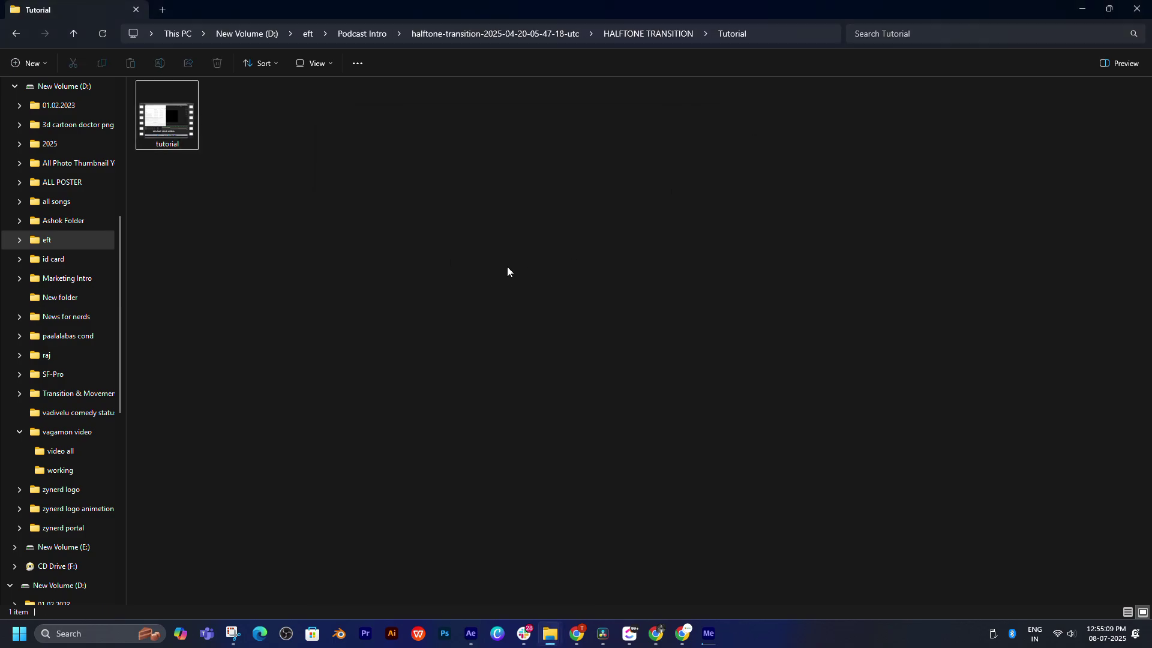
Step: Open the HALFTONE TRANSITION copy 23.x project from the Ae folder inside HALFTONE TRANSITION in After Effects
key("BackSpace")
double_click(199, 103)
double_click(180, 119)
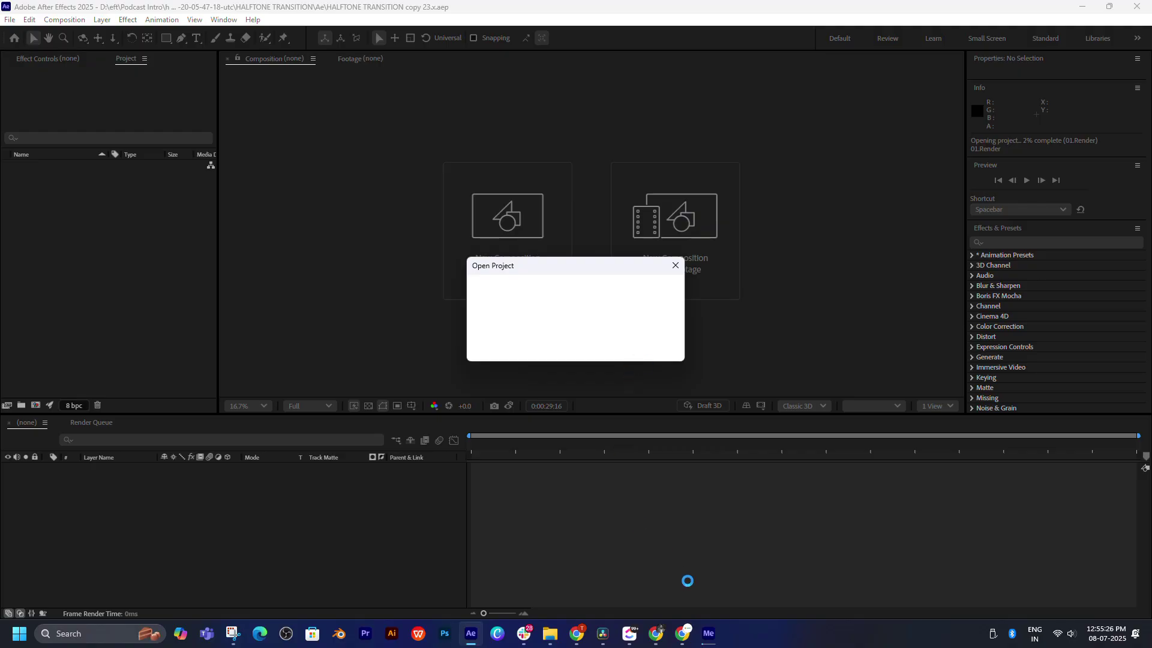
left_click(657, 634)
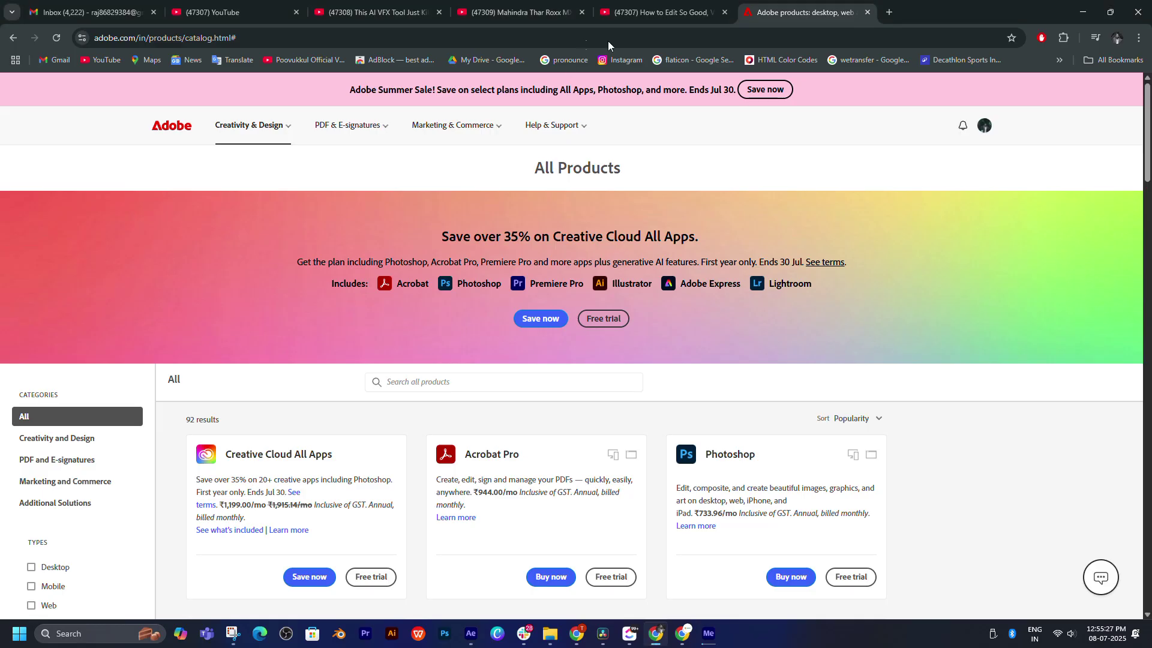
left_click(1082, 12)
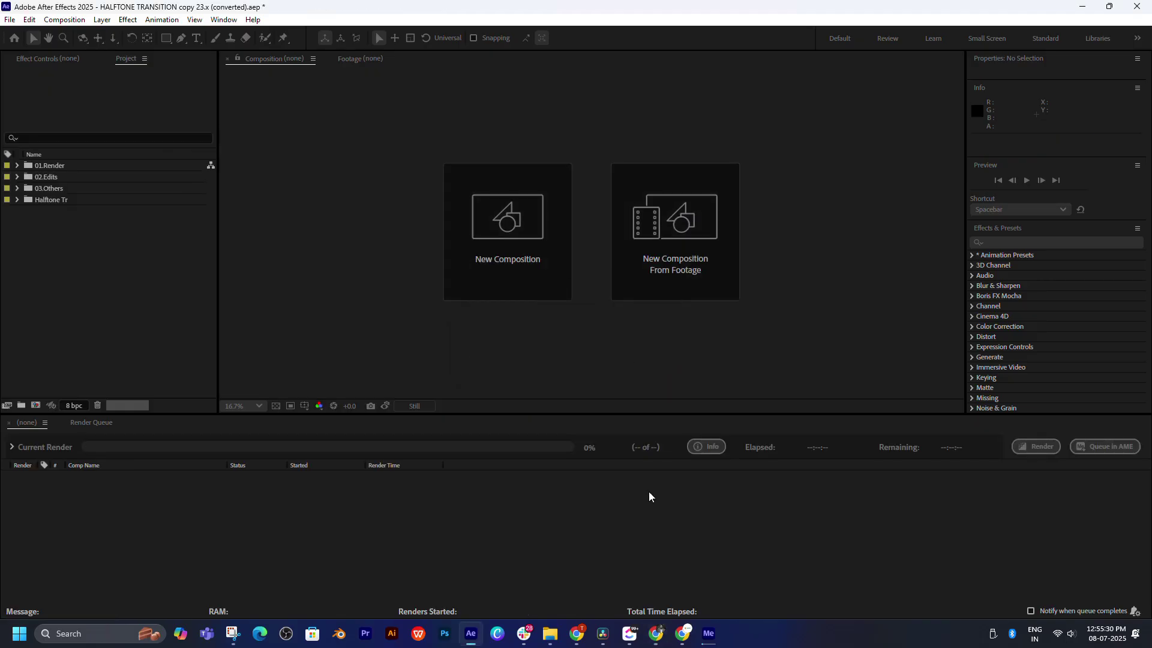
left_click(684, 361)
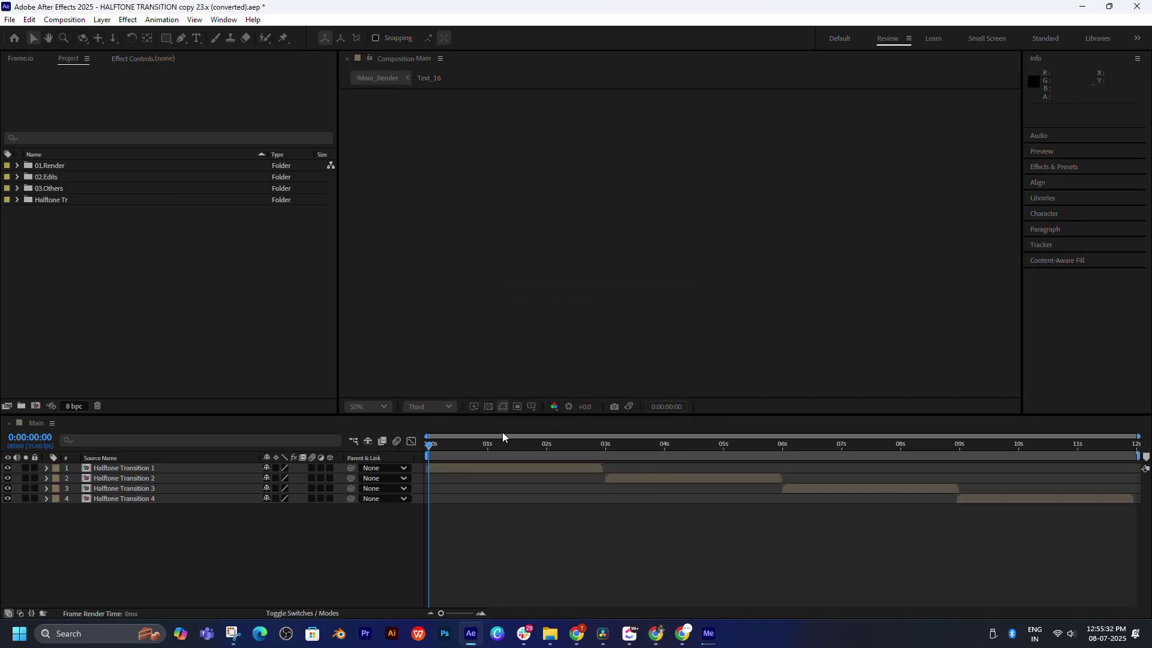
Step: Preview the Main composition around 0:00:01:12 and set its preview resolution to Quarter
left_click(517, 447)
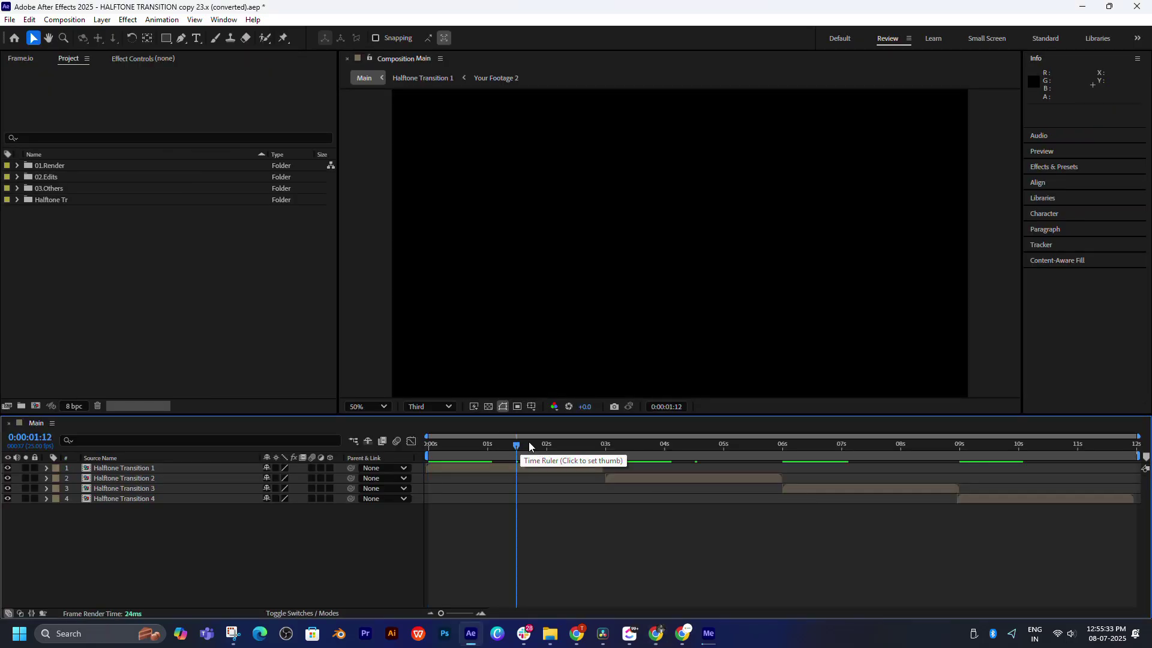
left_click(428, 406)
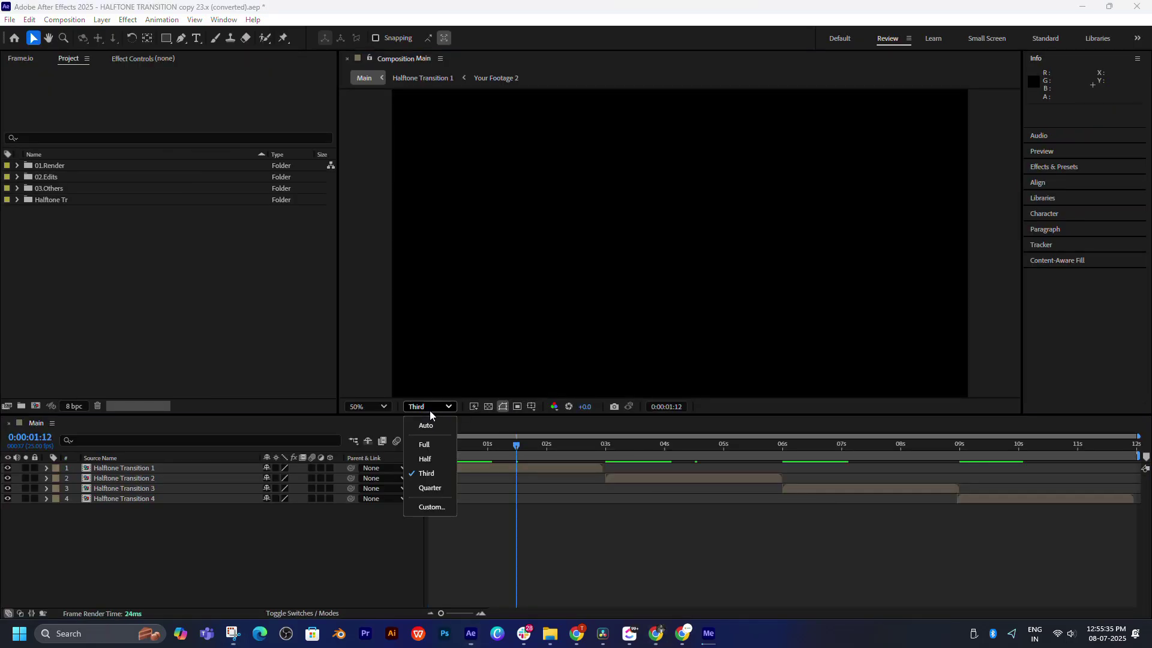
left_click(432, 487)
mouse_move(518, 448)
left_mouse_down()
mouse_move(547, 447)
mouse_move(527, 448)
mouse_move(538, 448)
left_mouse_up()
Step: Open the Halftone Transition 1 composition from the Main timeline and scrub through its transition to 0:00:01:10
double_click(539, 466)
left_click(571, 445)
left_click_drag(571, 445, 759, 466)
Step: Expand the 03.Others, 02.Edits, 01.Render and Halftone Transition 2 folders to examine the project's compositions
left_click(70, 189)
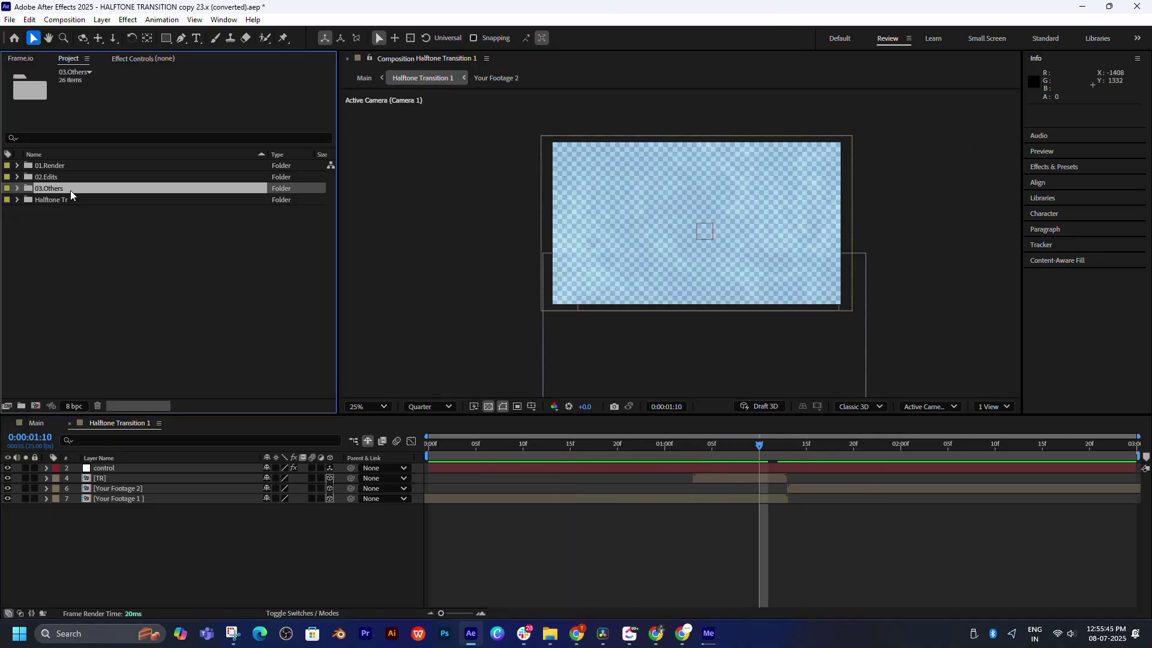
double_click(70, 190)
left_click(65, 176)
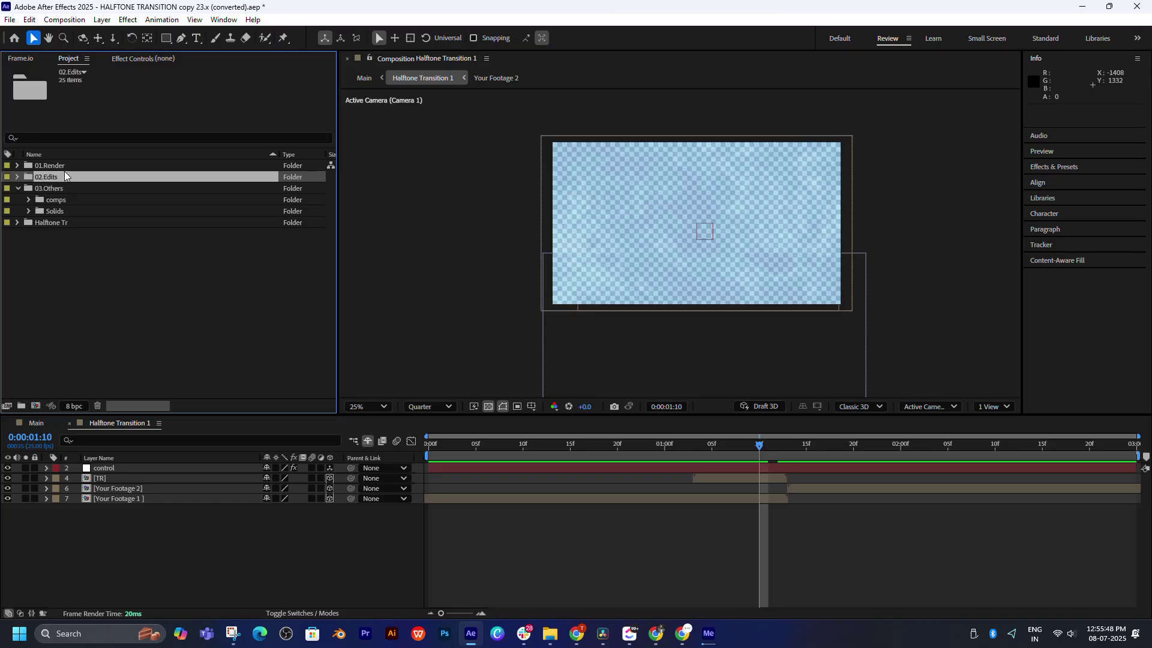
double_click(64, 177)
left_click(66, 165)
double_click(66, 165)
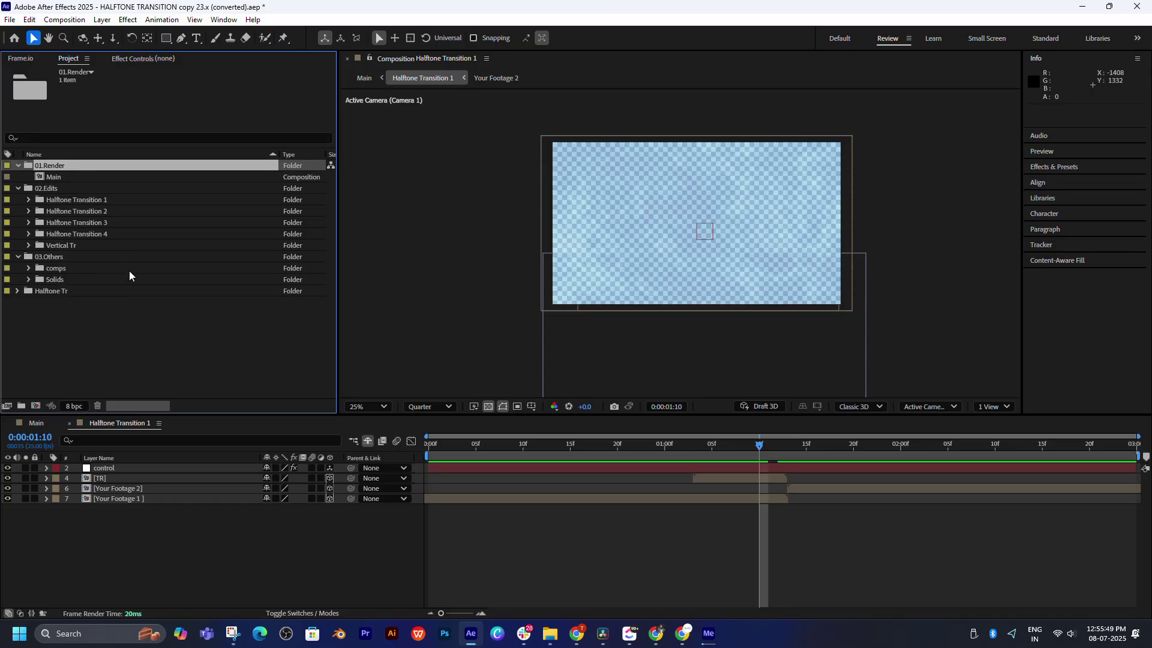
double_click(95, 211)
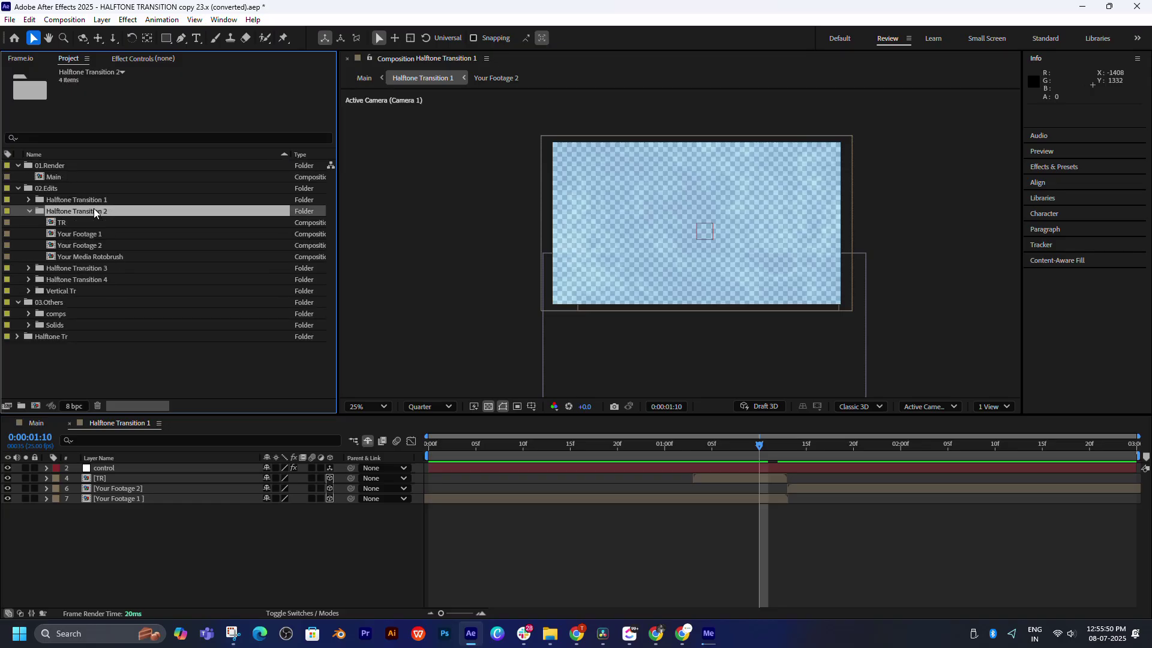
Step: Return to the Main composition and scrub through its halftone transitions to 0:00:05:00
left_click(58, 428)
left_click_drag(532, 447, 735, 476)
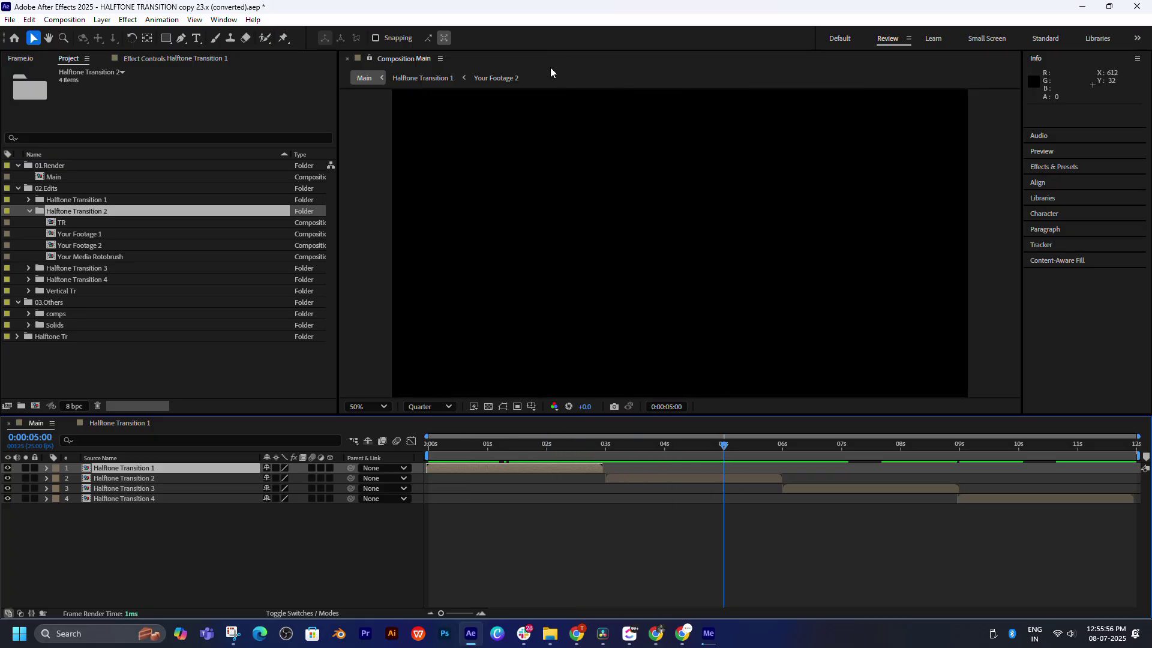